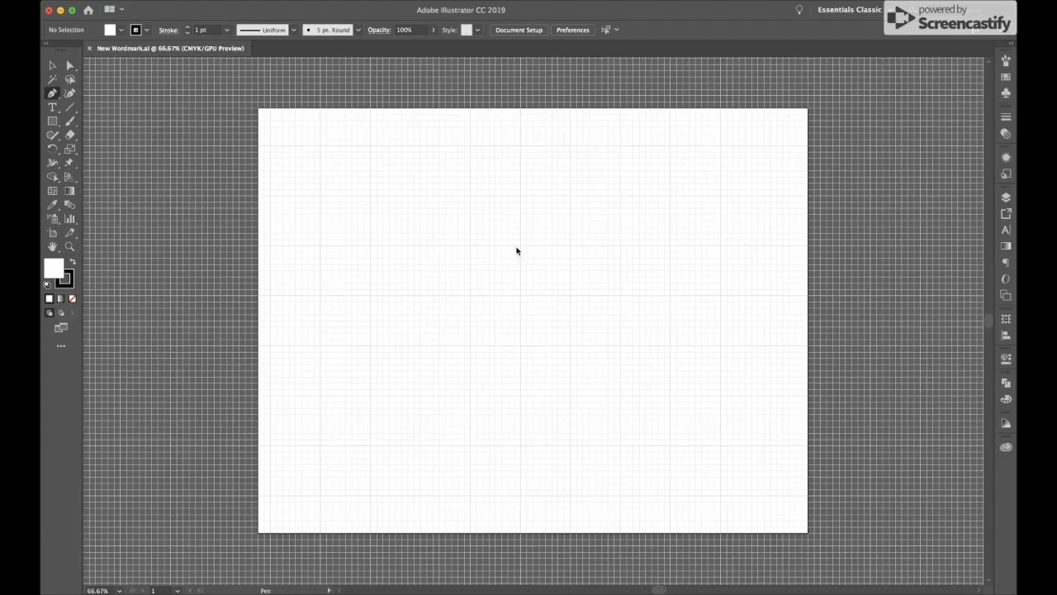
Draw a 144 pt circle on the artboard with the Ellipse tool.
click(52, 121)
key(l)
key(ctrl+1)
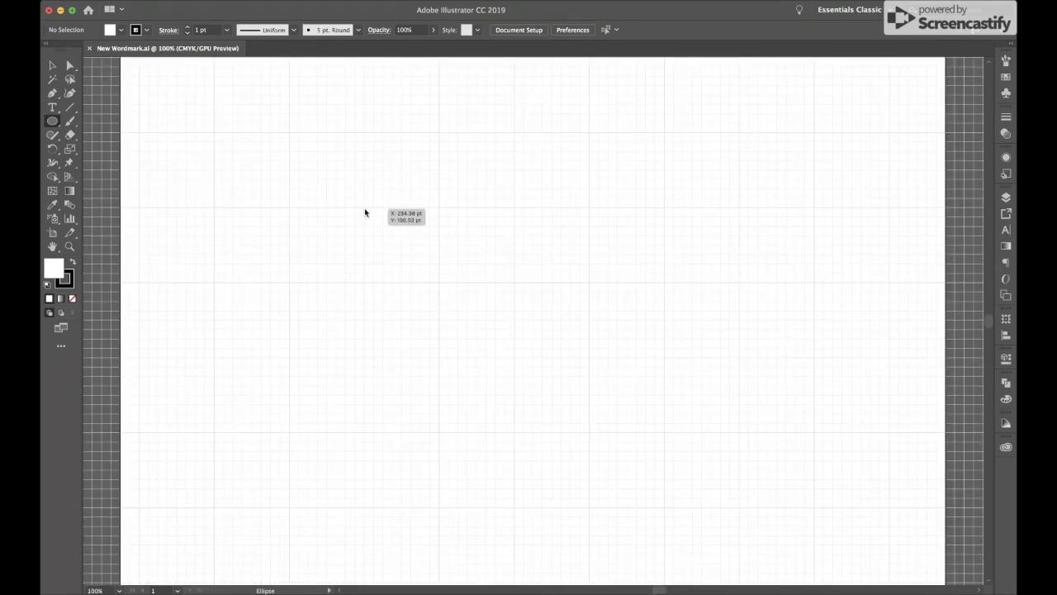
drag(364, 208, 480, 354)
key(ctrl+z)
drag(364, 207, 488, 355)
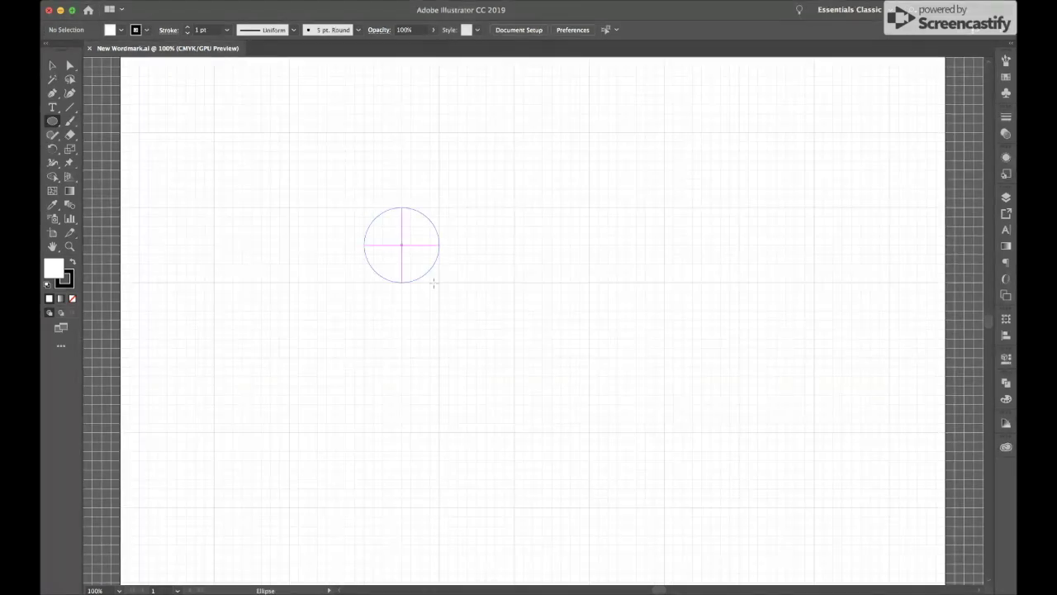
Delete the circle's bottom anchor to leave a top arc, and set its fill to None.
key(a)
click(439, 357)
key(Delete)
key(v)
click(443, 373)
click(479, 233)
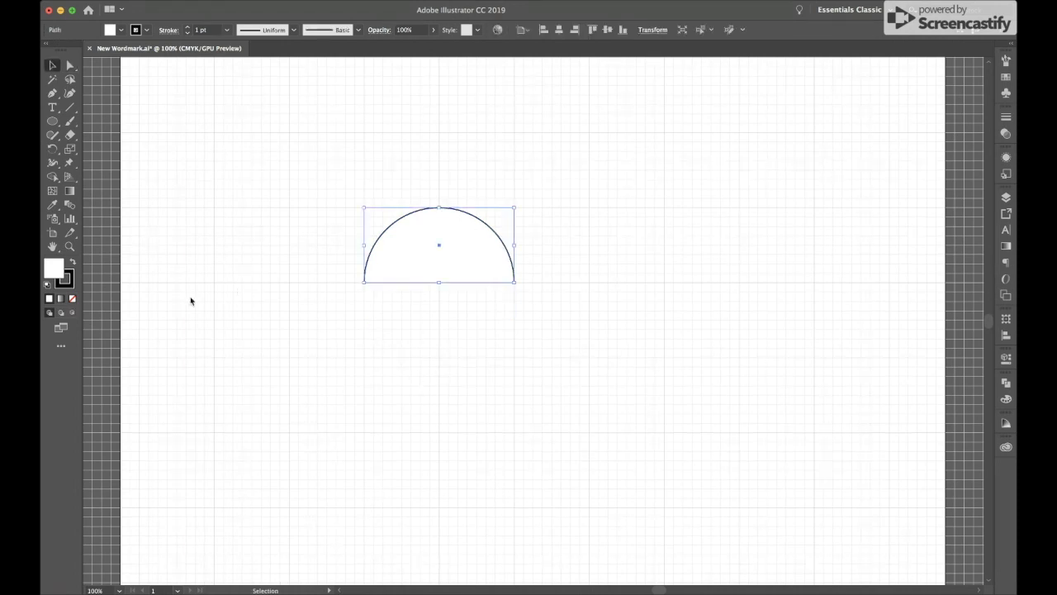
click(72, 299)
click(354, 191)
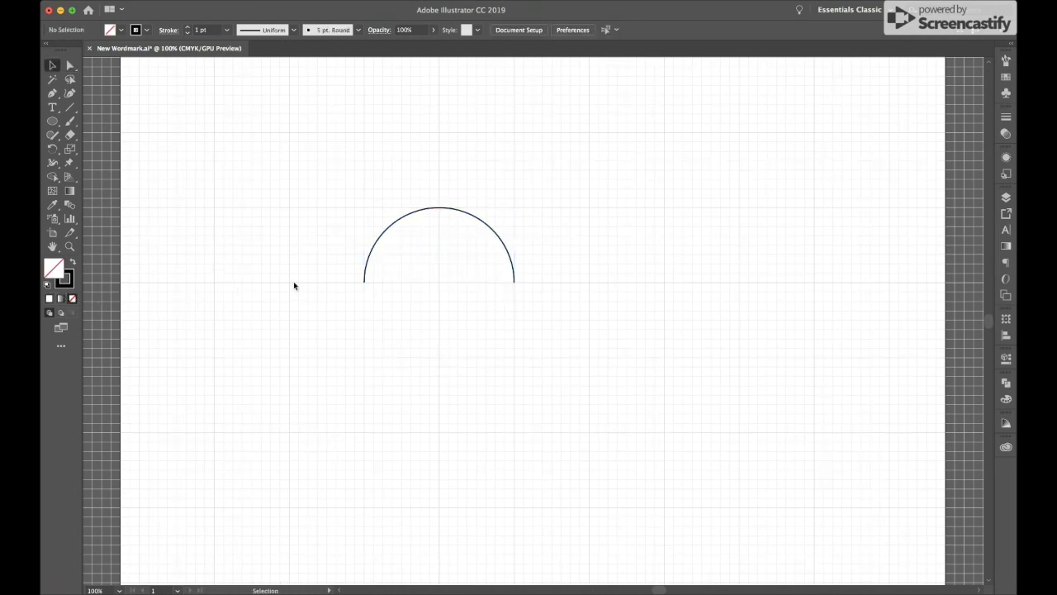
Pen a vertical stem down from the arc's left end.
key(p)
click(364, 207)
click(364, 360)
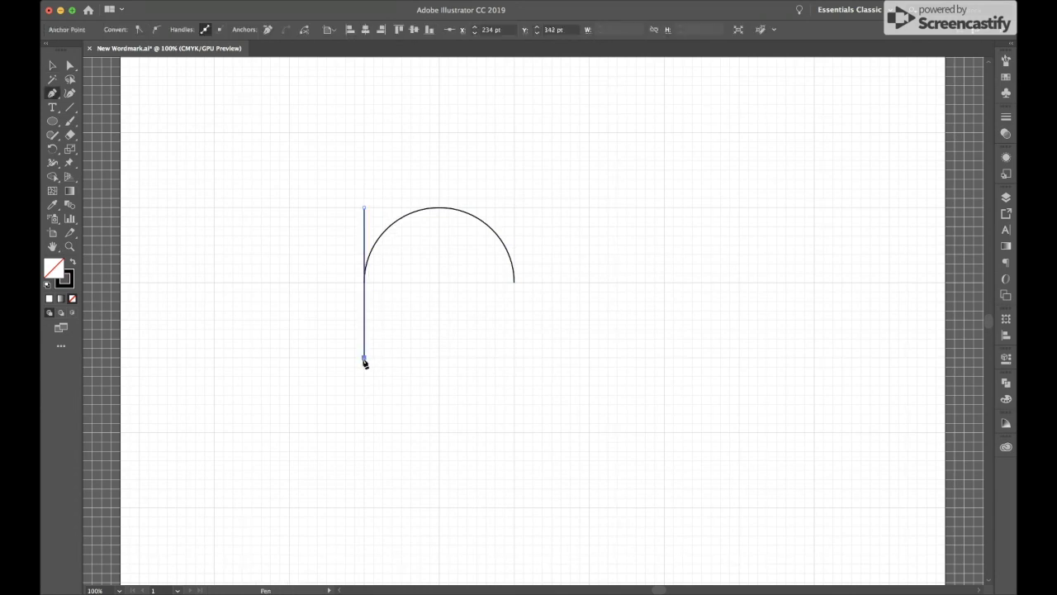
key(Escape)
Alt-drag a spare copy of the arc to the upper right.
key(v)
drag(523, 188, 480, 237)
key(ctrl+a)
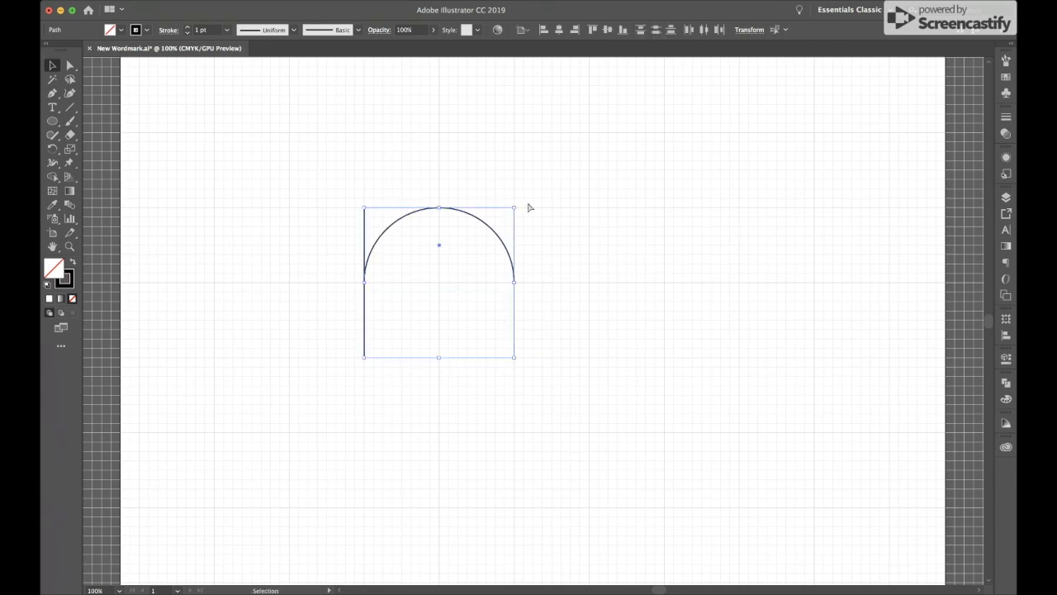
click(499, 240)
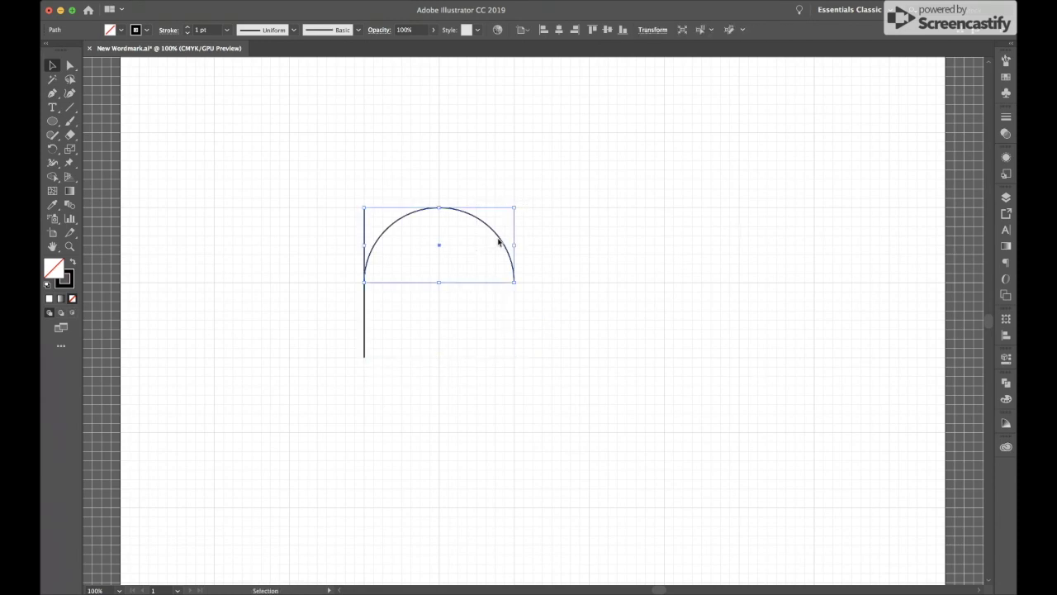
drag(500, 241, 724, 165)
click(583, 281)
Extend a vertical stem down from the arc's right end, completing the n.
key(p)
click(513, 281)
click(513, 360)
key(v)
click(570, 343)
key(ctrl+minus)
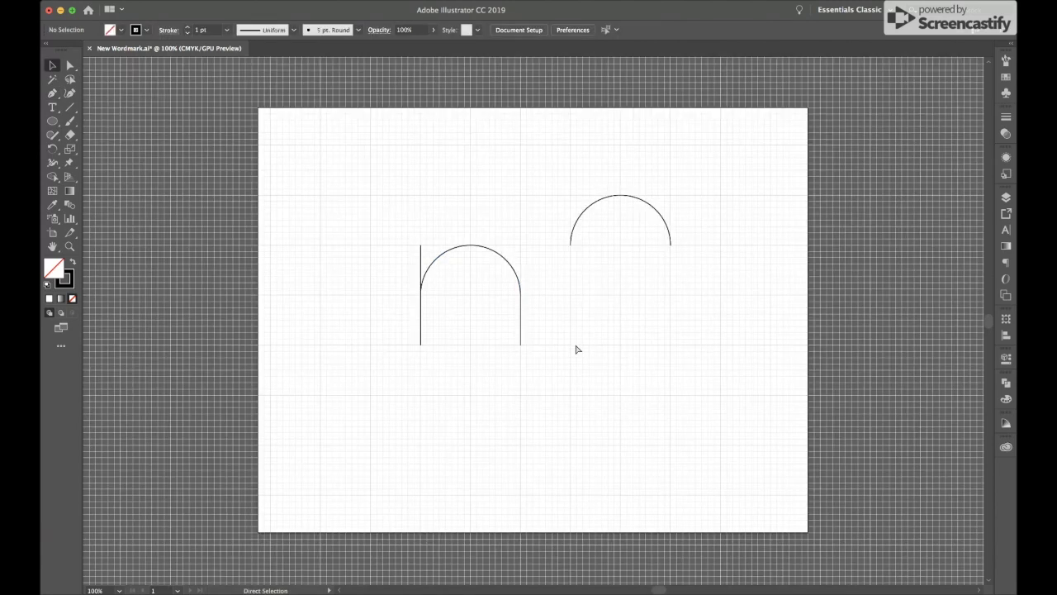
Move the n shape further left on the artboard.
drag(693, 206, 644, 242)
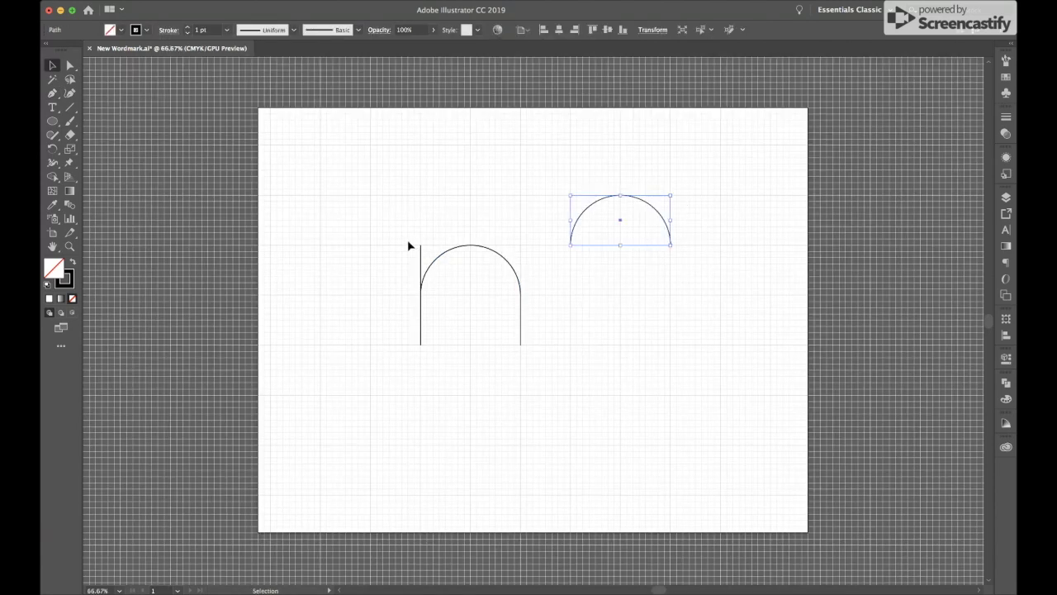
drag(408, 246, 528, 413)
drag(516, 278, 416, 277)
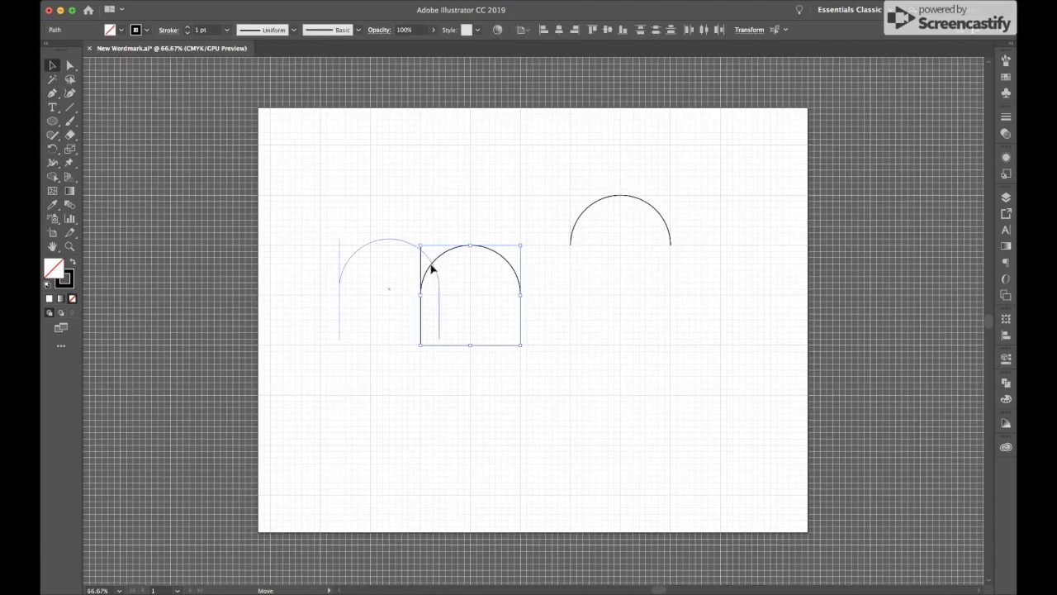
click(538, 289)
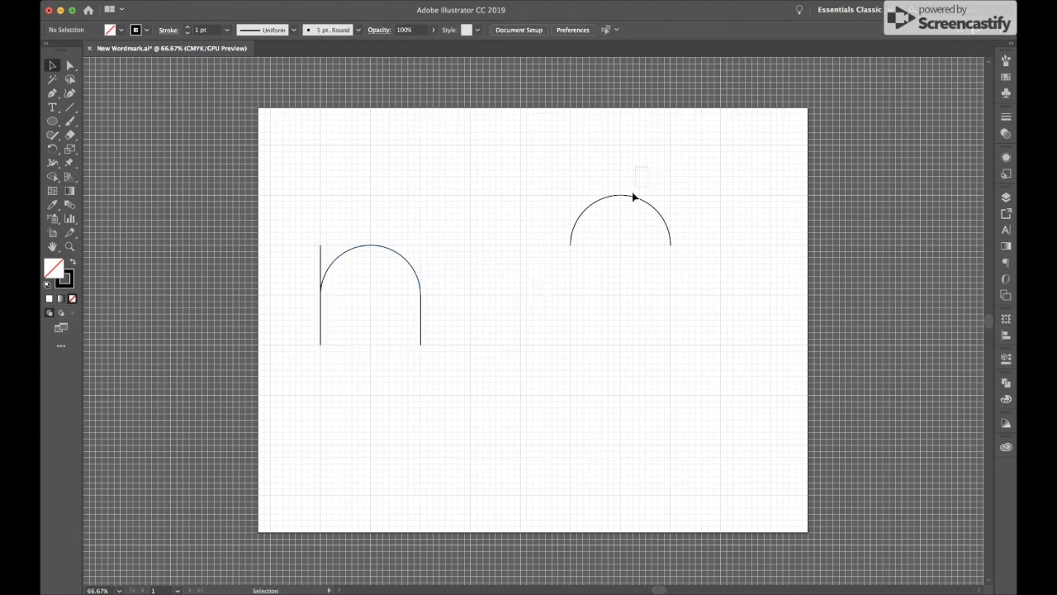
Duplicate the spare arc, rotate it 180° and scale it to double size as a bowl under the n.
drag(639, 203, 539, 345)
mouse_move(575, 387)
mouse_down()
mouse_move(478, 353)
mouse_move(426, 369)
mouse_up()
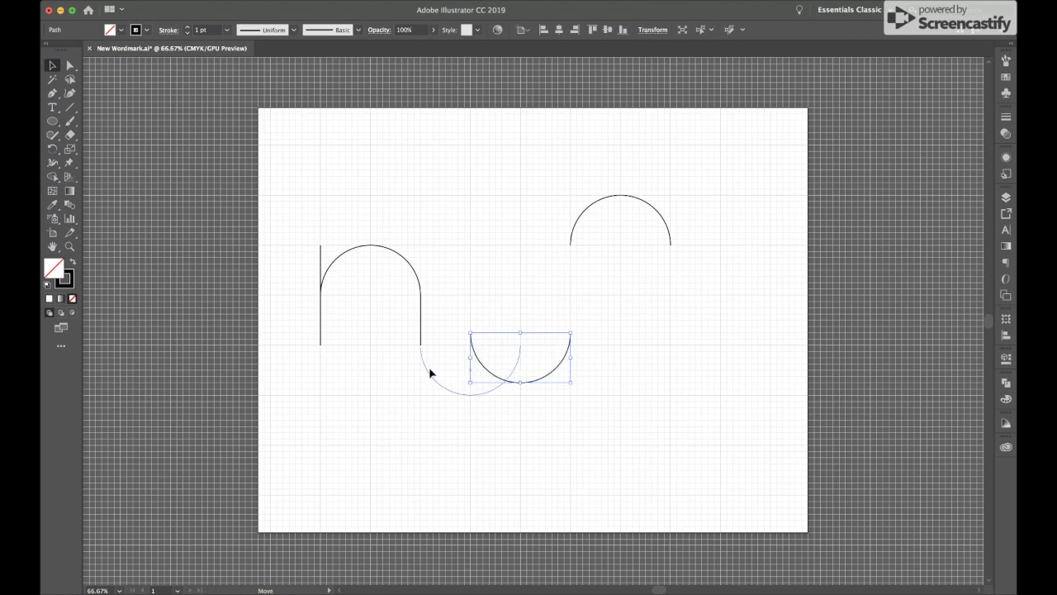
drag(519, 395, 621, 473)
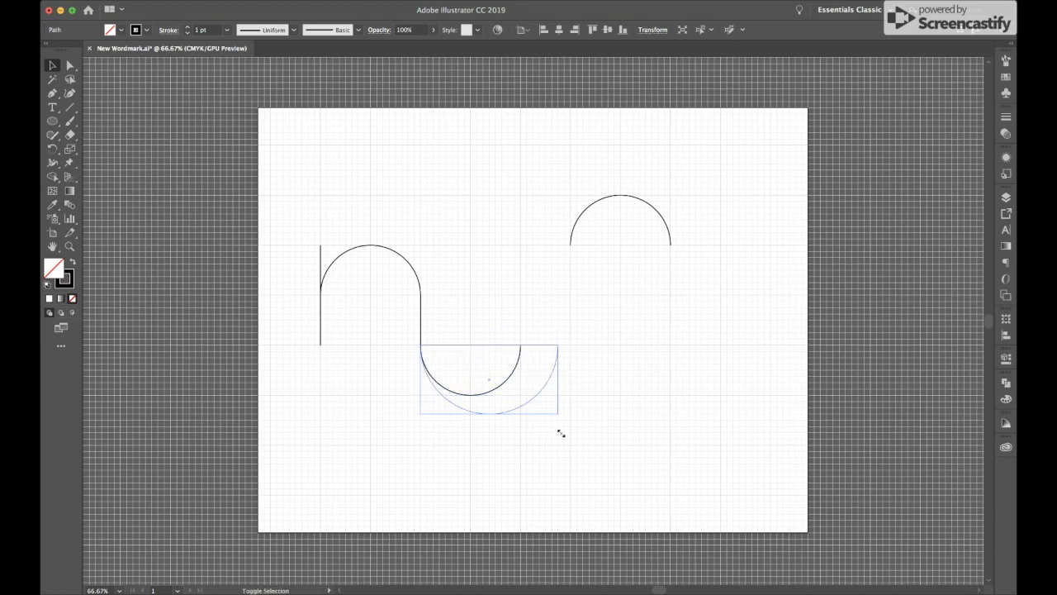
click(688, 437)
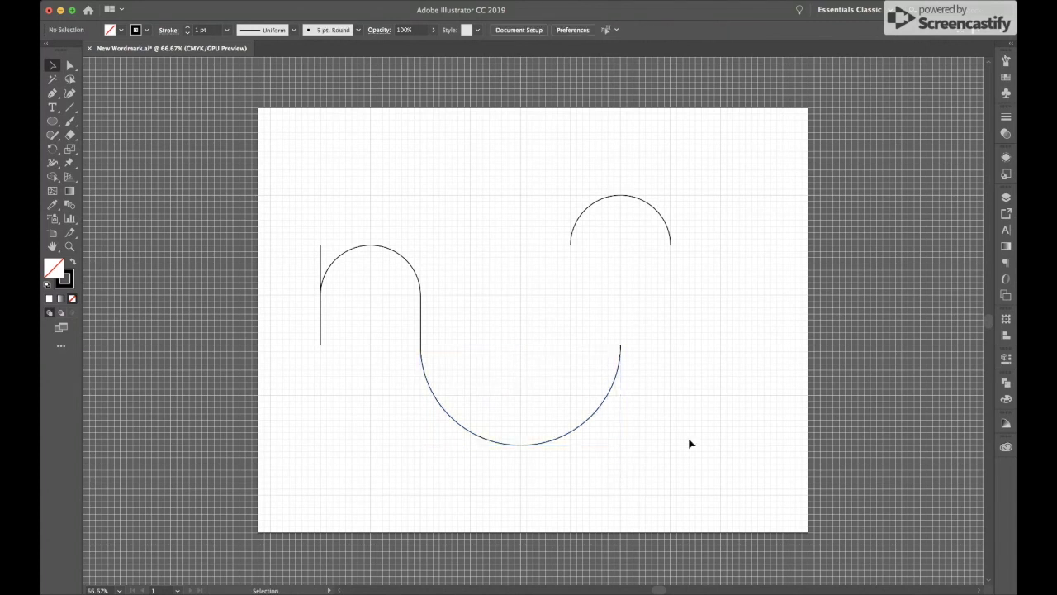
drag(321, 212, 416, 391)
Alt-drag a copy of the n to the right and rotate it 180° into a u.
click(328, 198)
click(340, 254)
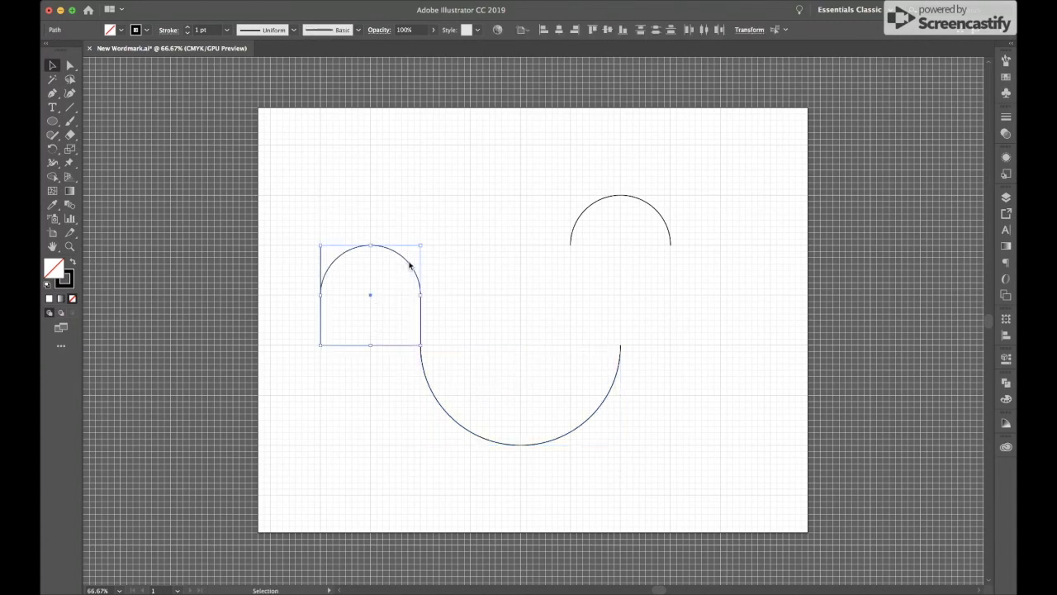
drag(409, 265, 571, 277)
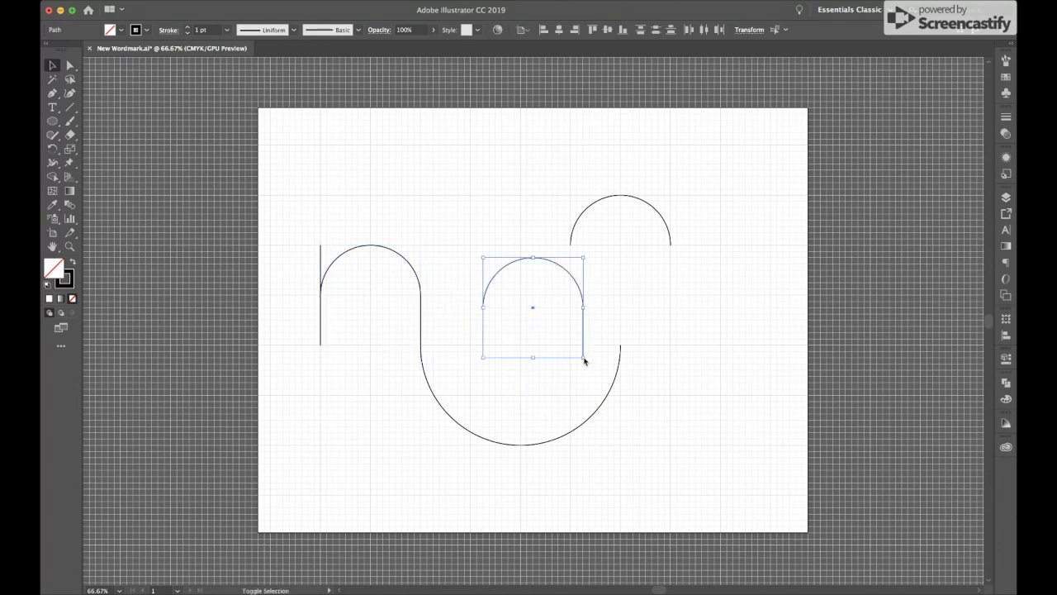
drag(585, 367, 479, 271)
Check the u's bottom-right stem anchor, then place the u at the bowl's right end.
key(a)
click(480, 231)
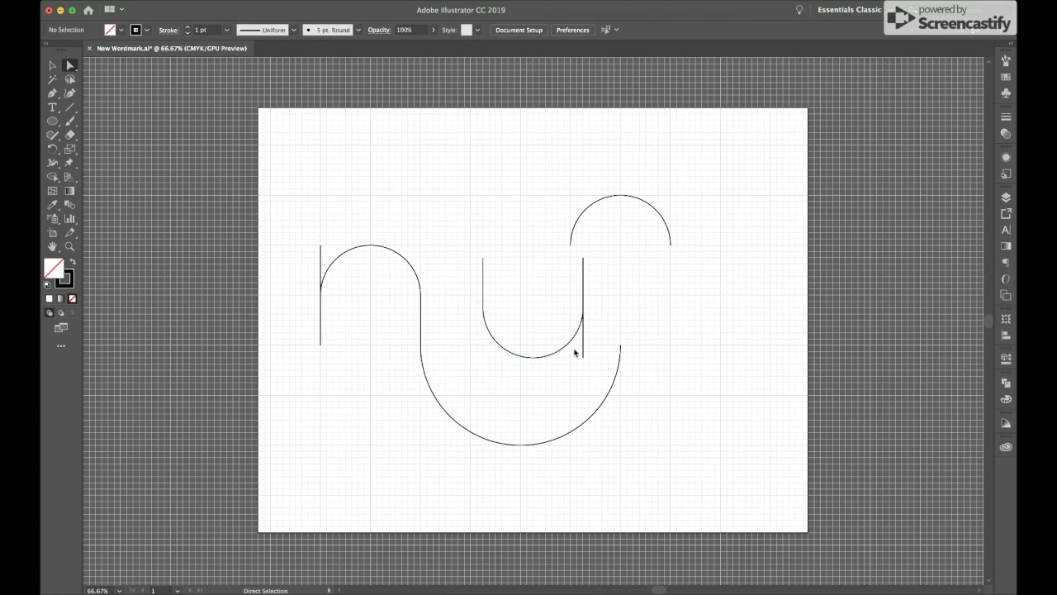
click(584, 358)
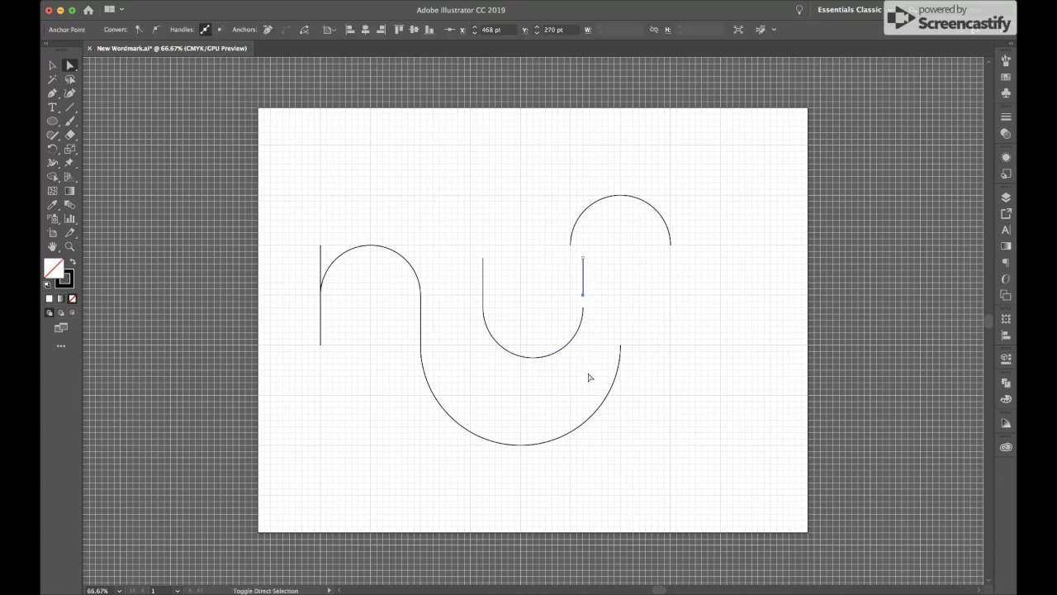
click(595, 370)
key(v)
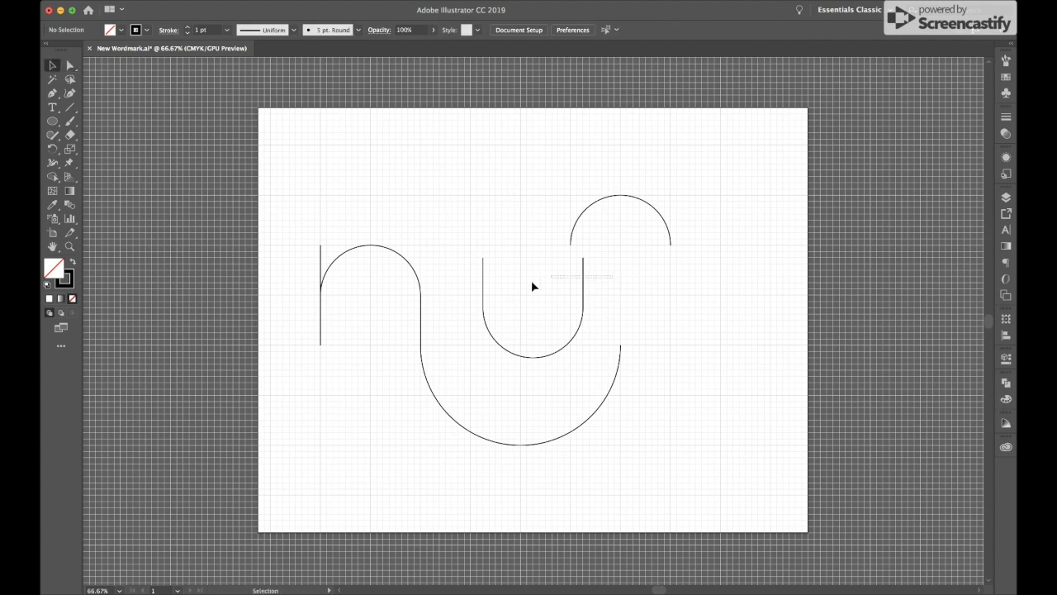
click(484, 299)
mouse_move(484, 302)
mouse_down()
mouse_move(583, 328)
mouse_move(605, 312)
mouse_up()
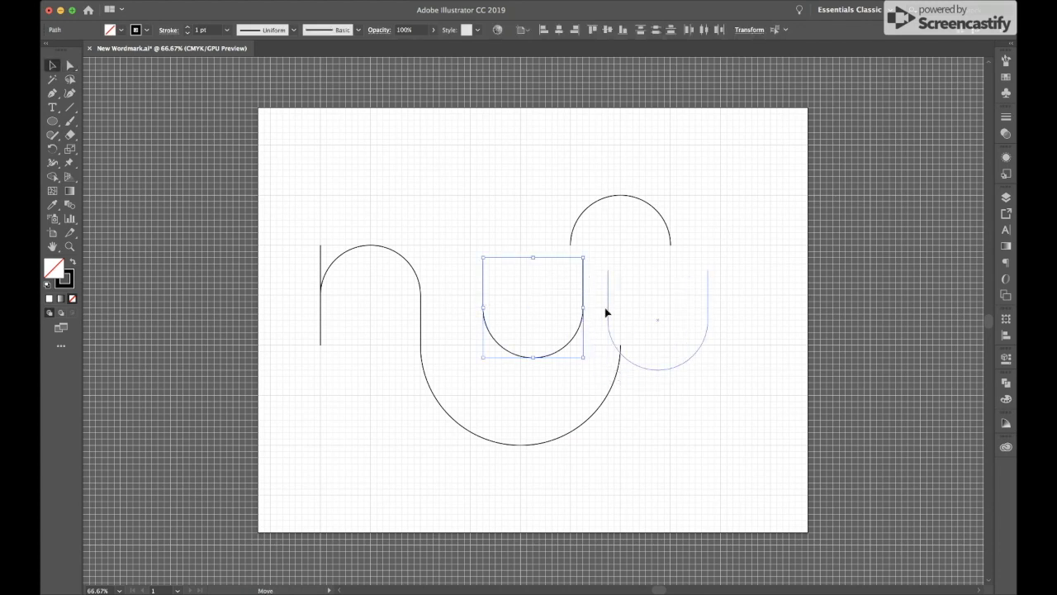
drag(606, 312, 623, 290)
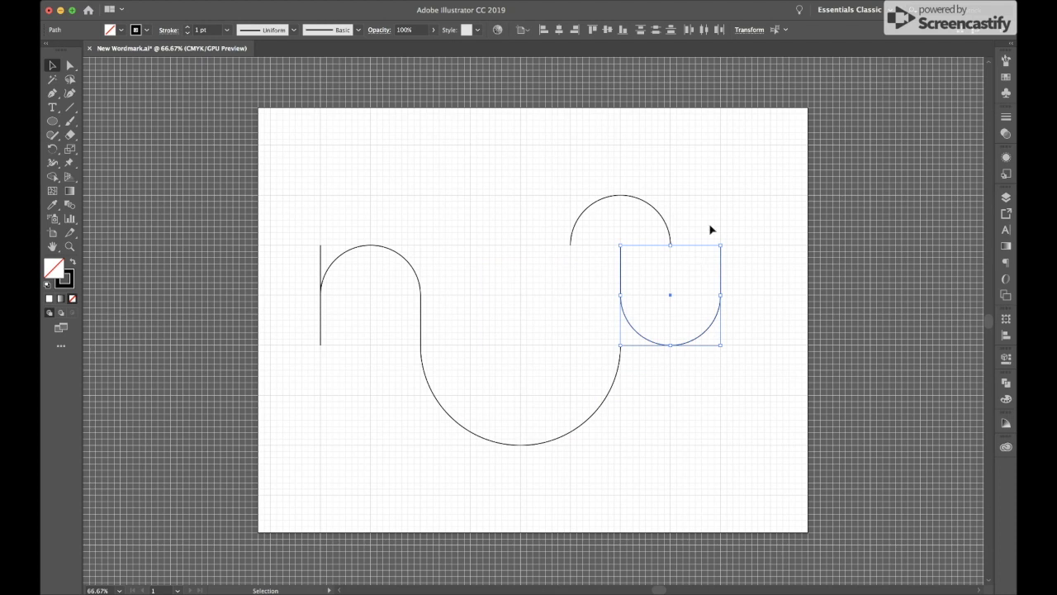
Delete the spare upper arc.
click(610, 230)
key(Delete)
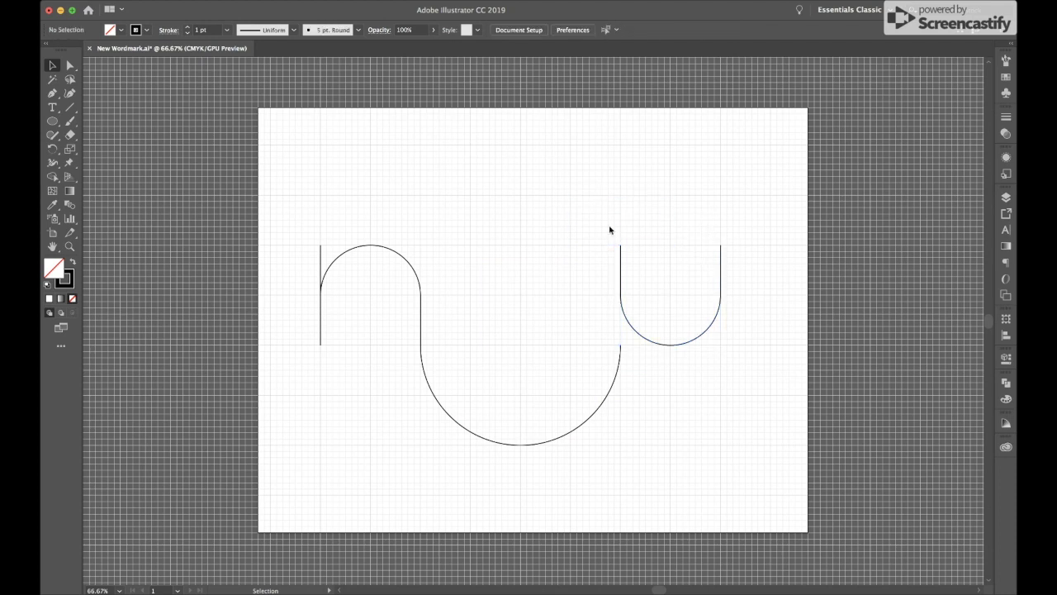
click(52, 233)
scroll(616, 275, right, 5)
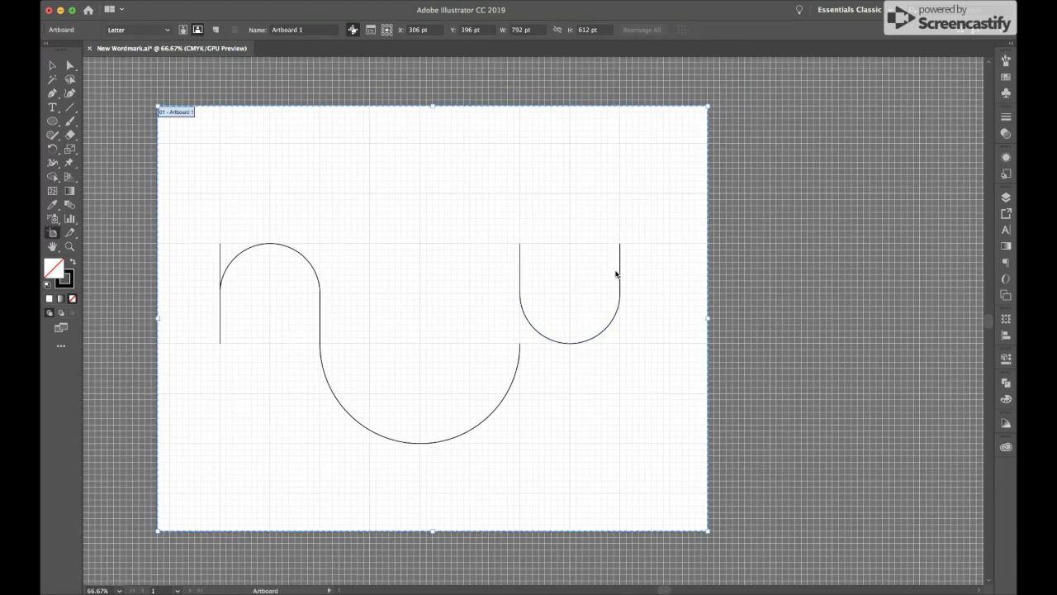
Widen the artboard to 1044 pt and duplicate the u to its right, forming a w.
drag(709, 321, 883, 336)
key(v)
click(532, 307)
drag(621, 275, 720, 278)
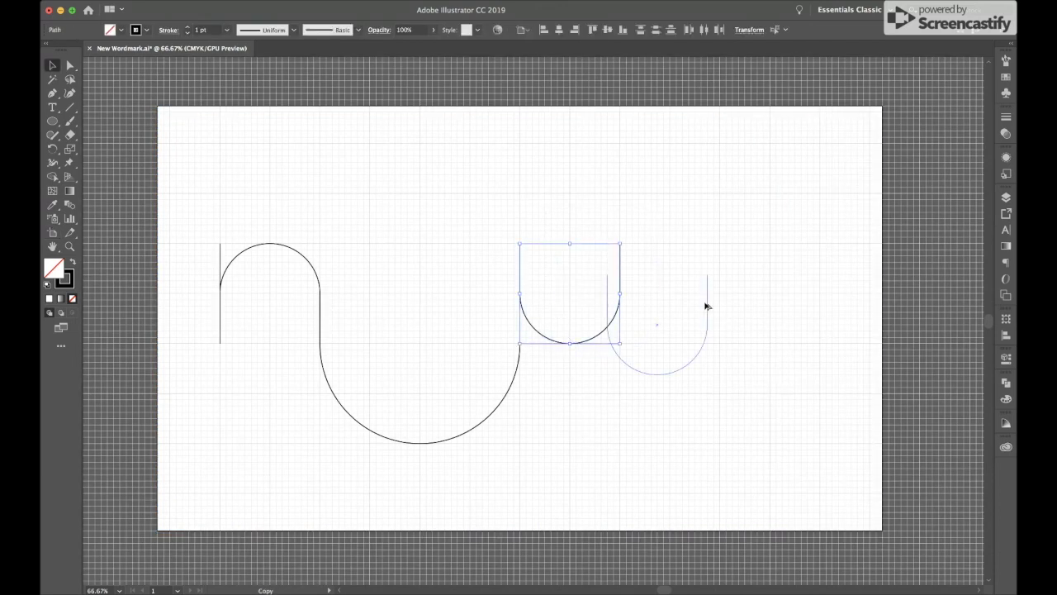
click(773, 240)
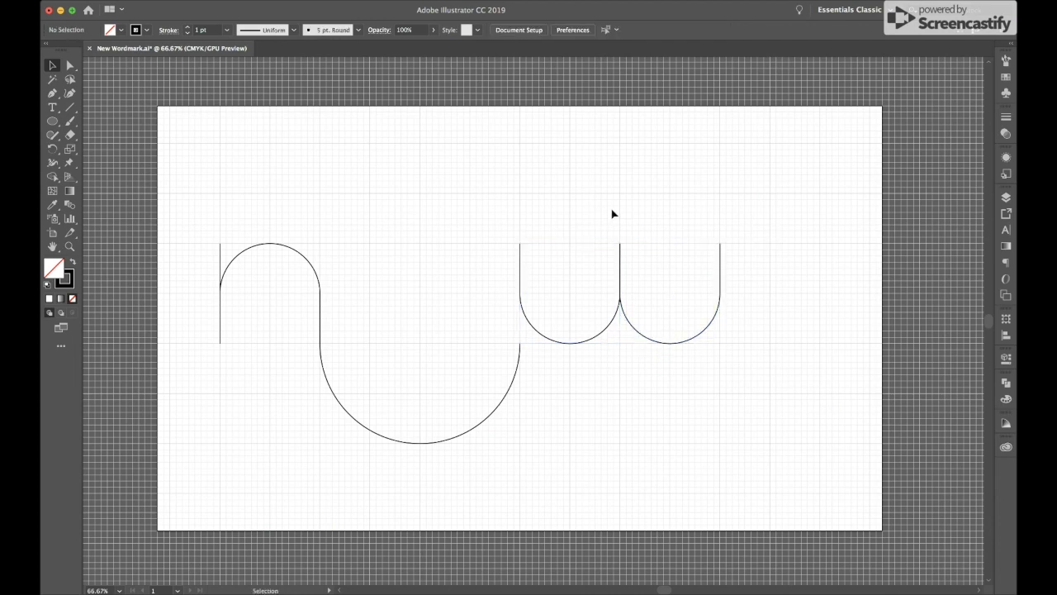
scroll(611, 213, left, 5)
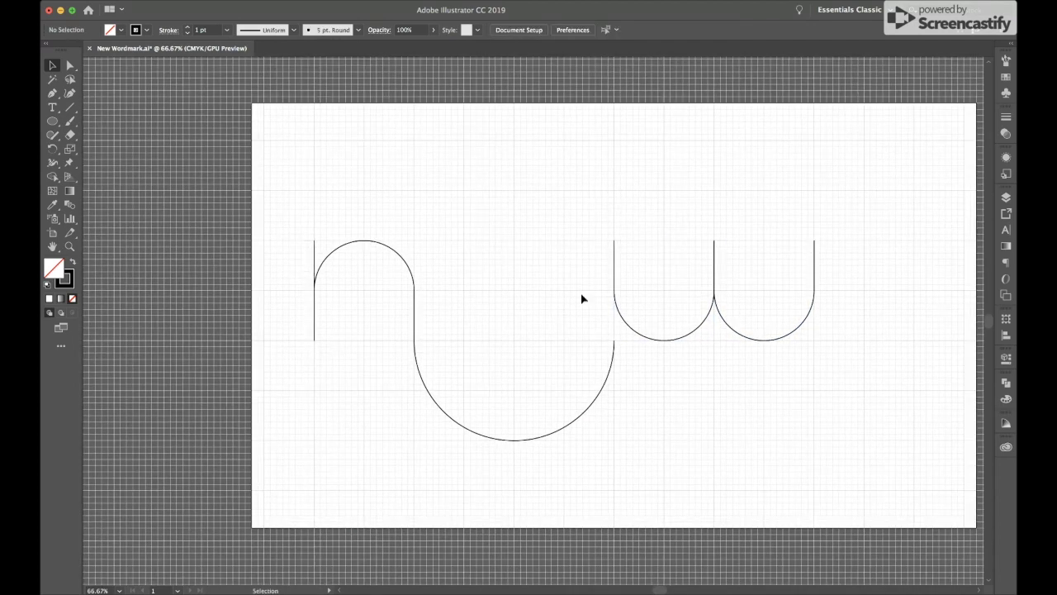
click(600, 393)
Place a 180°-rotated bowl copy above the bowl to form the o, then stroke everything 20 pt black.
alt+drag(591, 407, 541, 226)
drag(568, 267, 432, 204)
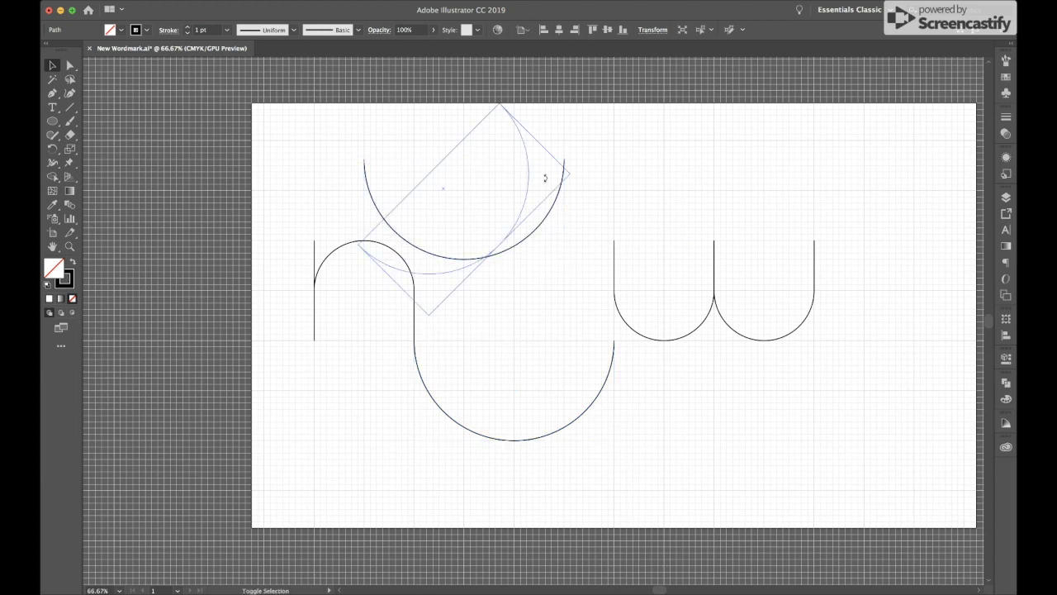
drag(537, 195, 589, 178)
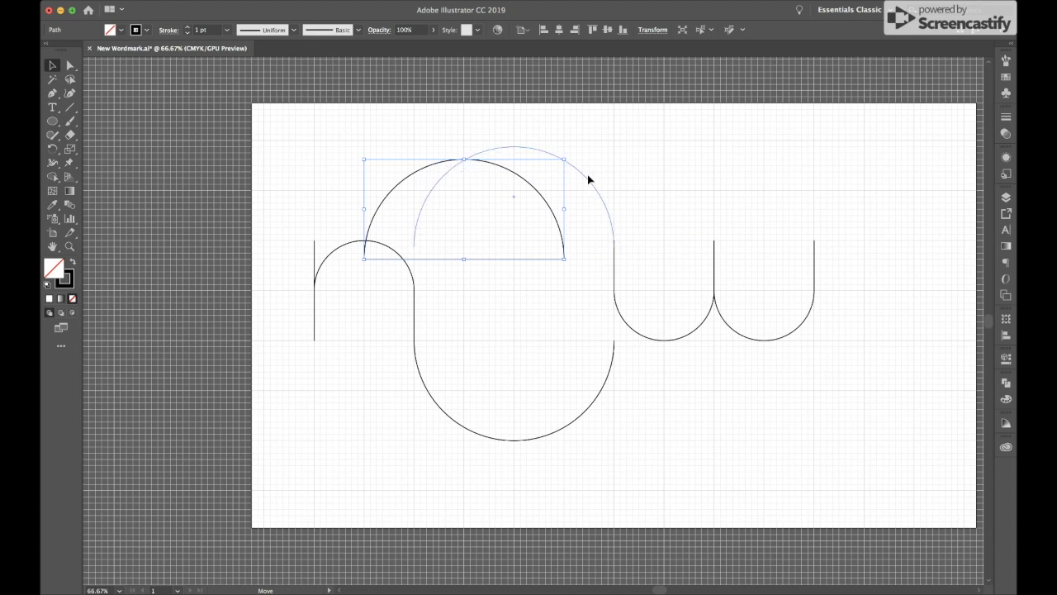
click(735, 168)
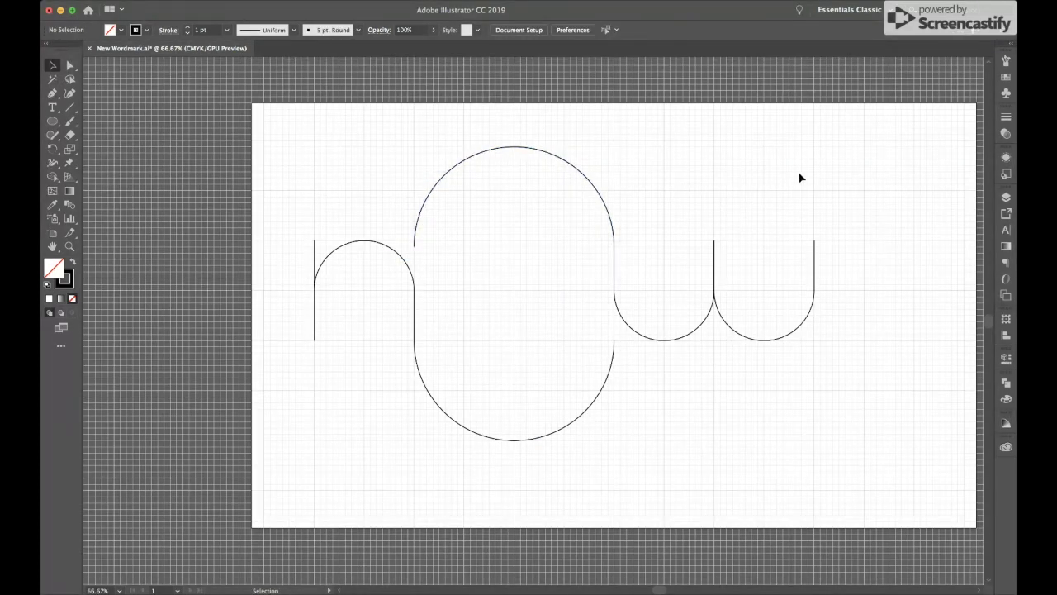
key(ctrl+a)
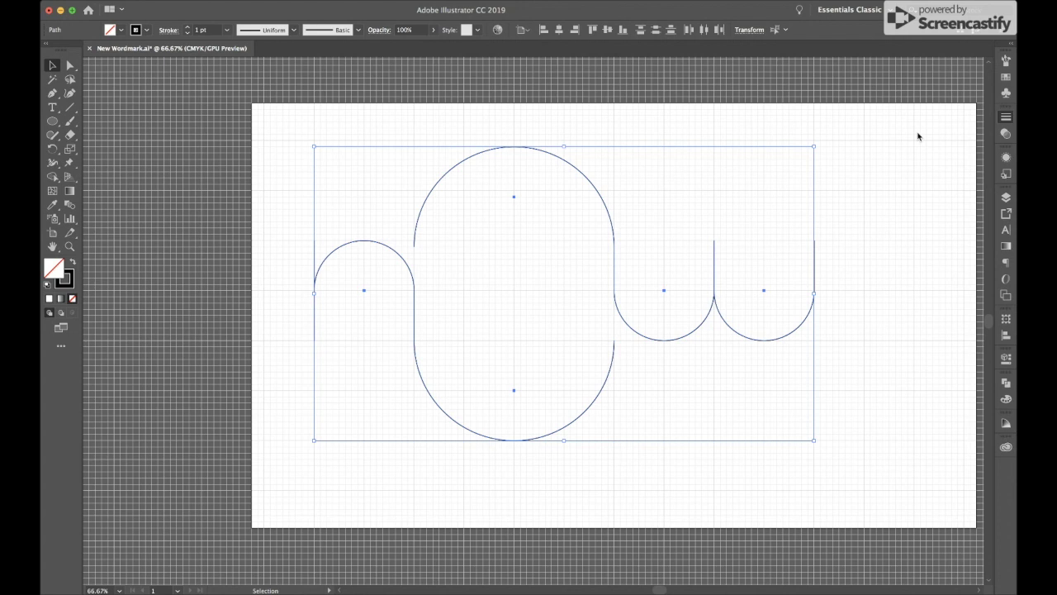
click(766, 178)
Thicken all letter strokes to 30 pt.
key(ctrl+apostrophe)
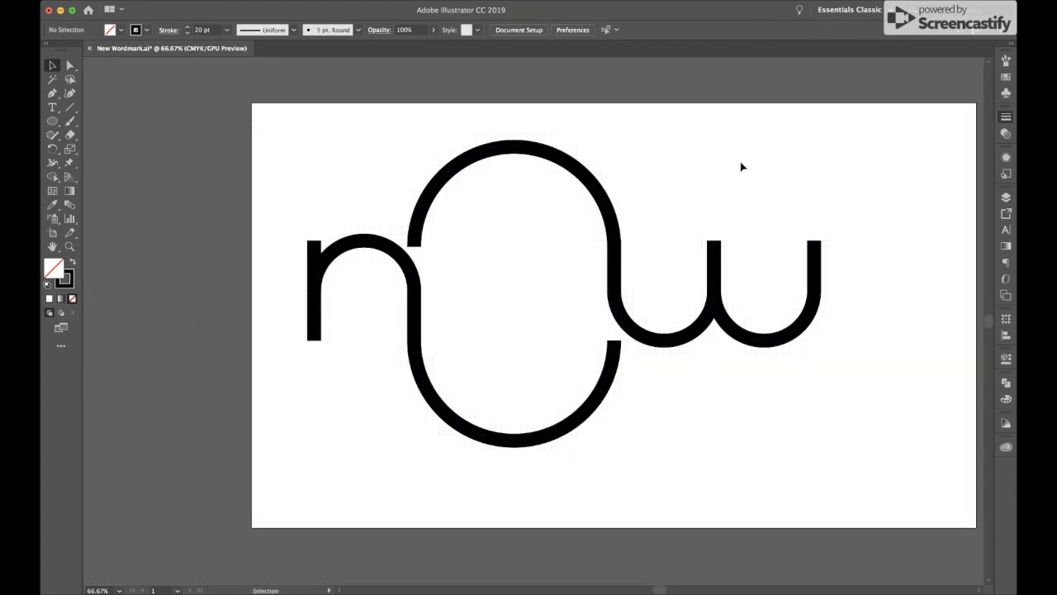
key(a)
key(v)
key(ctrl+a)
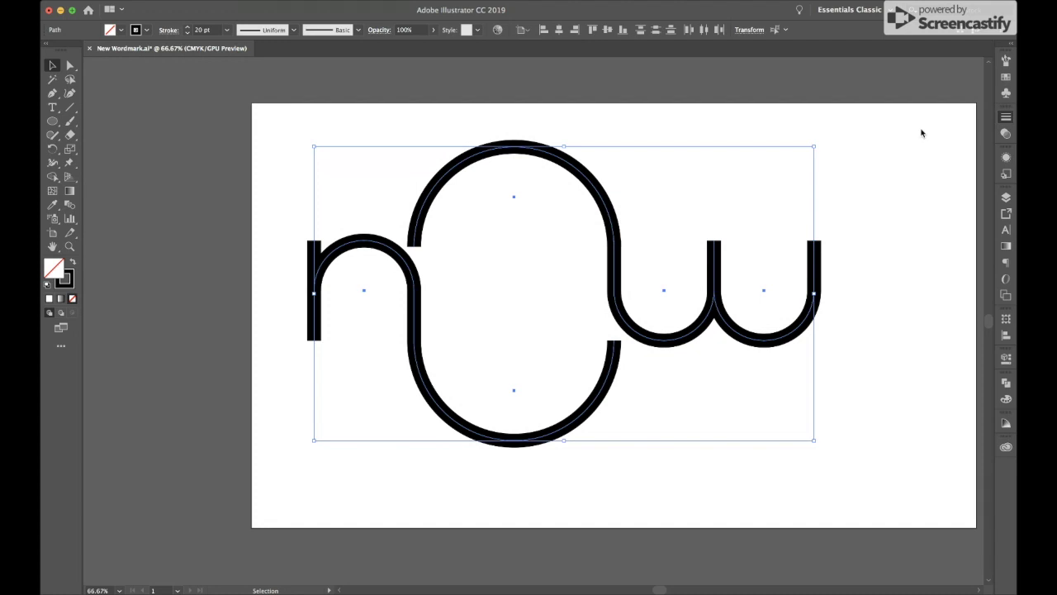
key(shift+Up)
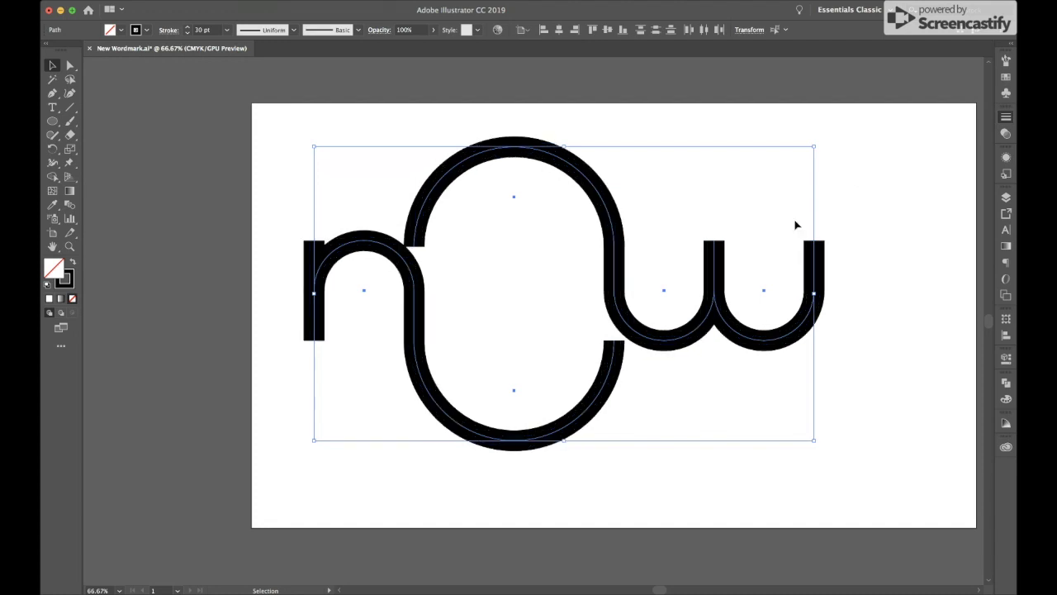
click(728, 213)
Nudge the top anchor of the n's stem upward.
key(a)
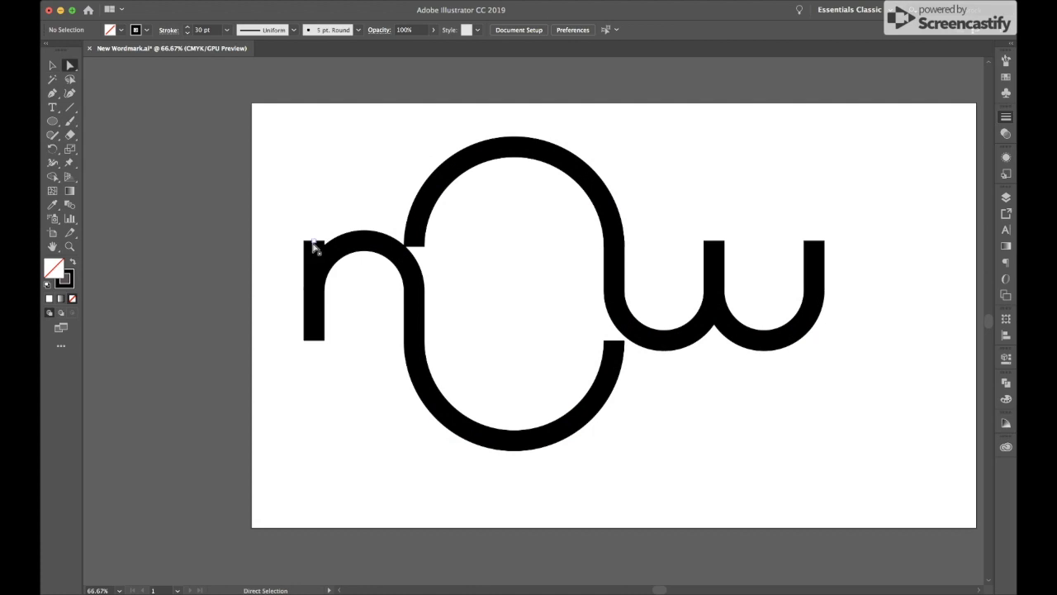
click(314, 242)
key(shift+Up)
key(shift+Up)
click(349, 182)
Thicken all strokes to 40 pt and show the grid over the artboard.
key(ctrl+a)
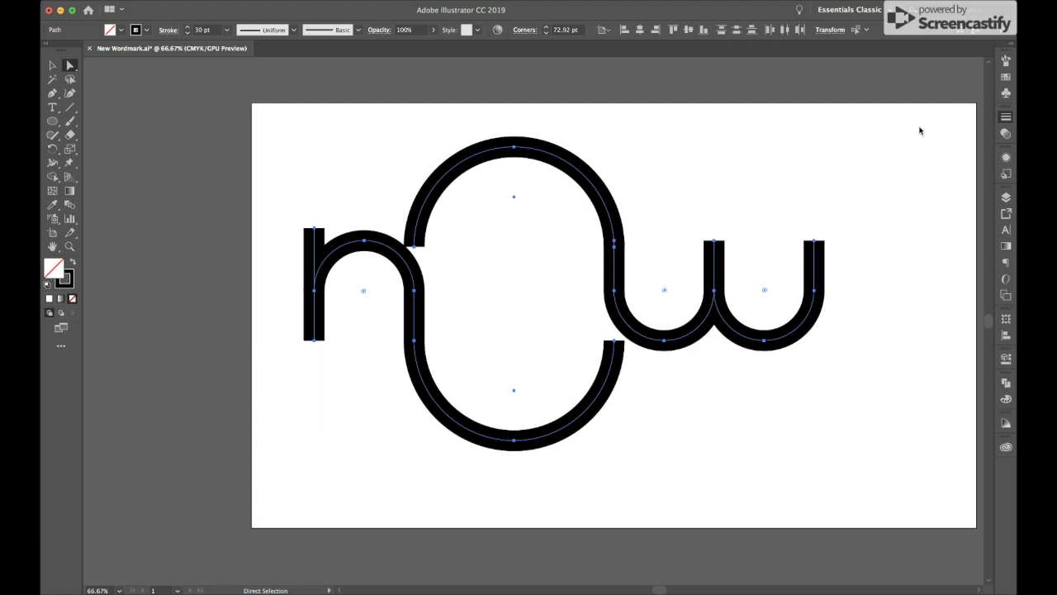
key(shift+Up)
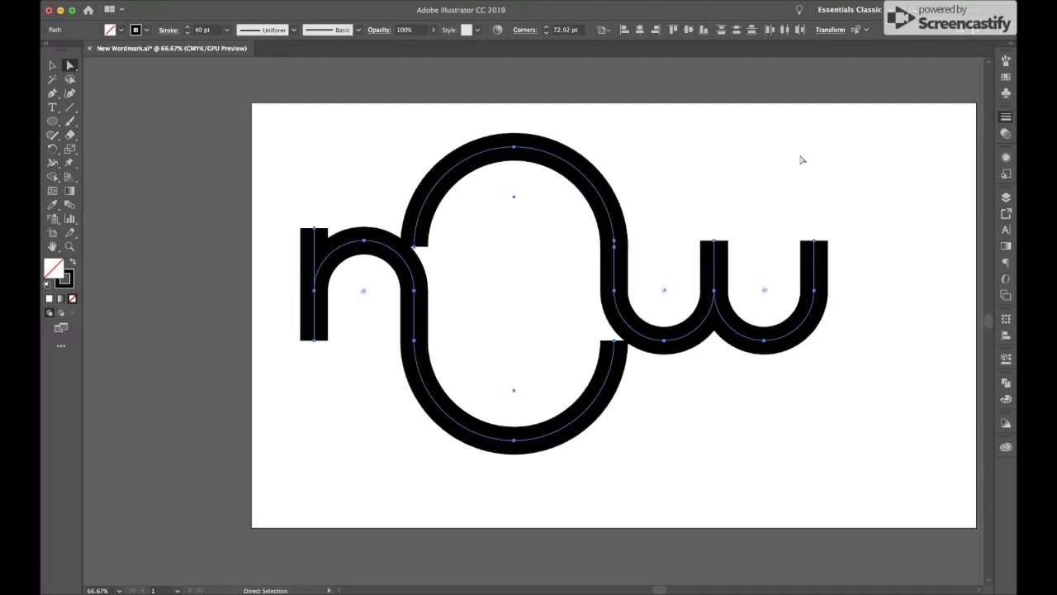
click(775, 167)
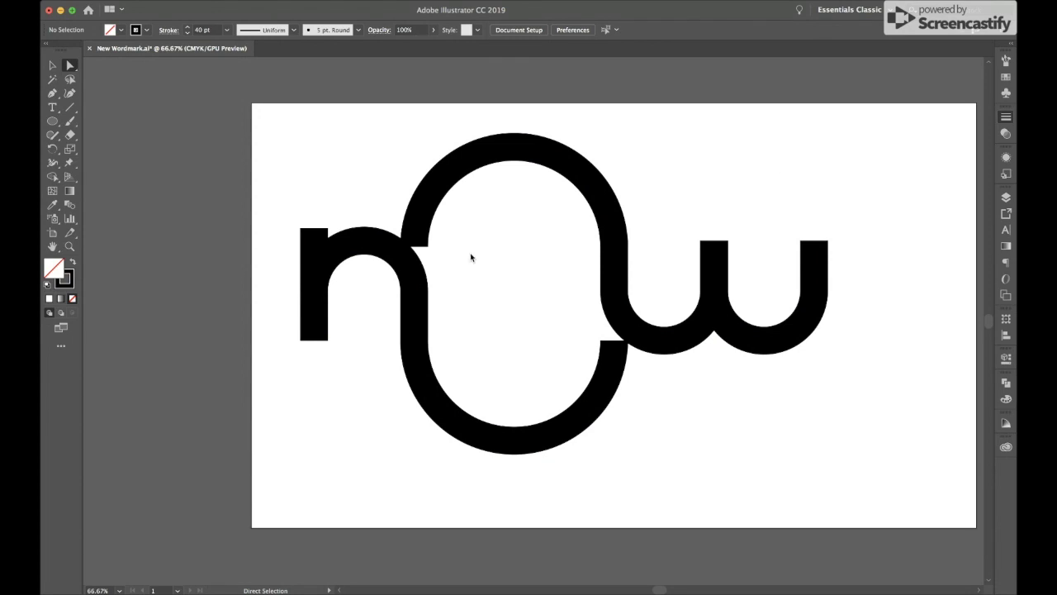
key(ctrl+apostrophe)
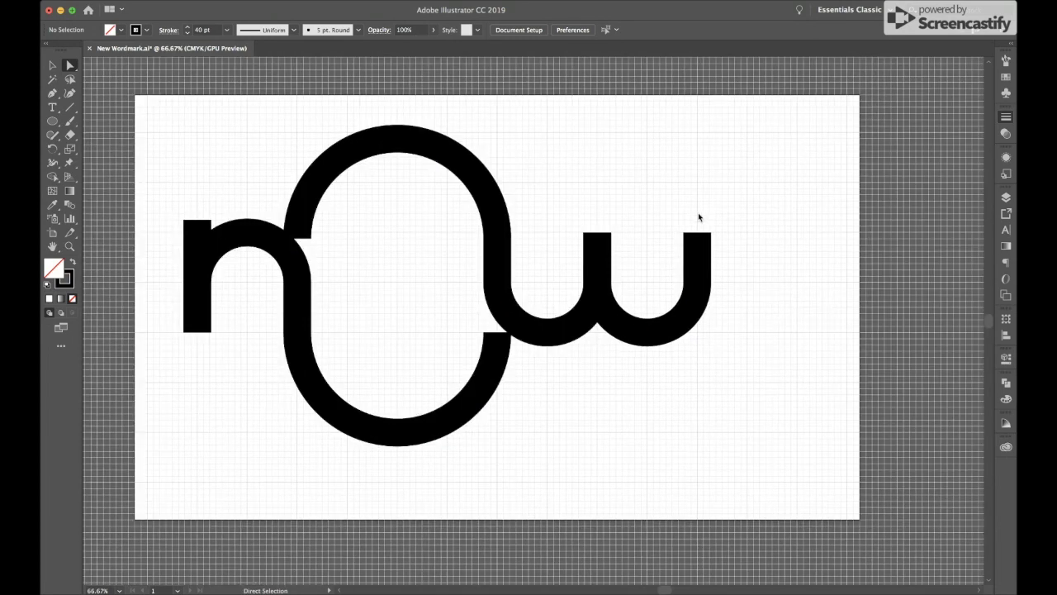
scroll(716, 408, right, 5)
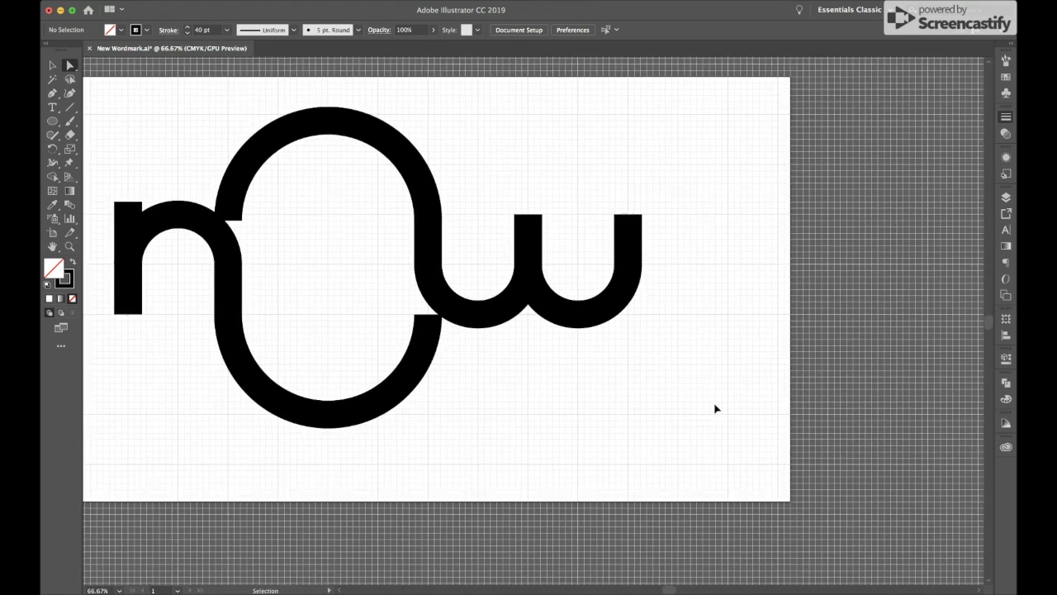
key(ctrl+equal)
Draw a 144 pt circle below the w.
click(52, 120)
scroll(471, 435, down, 1)
scroll(471, 435, down, 2)
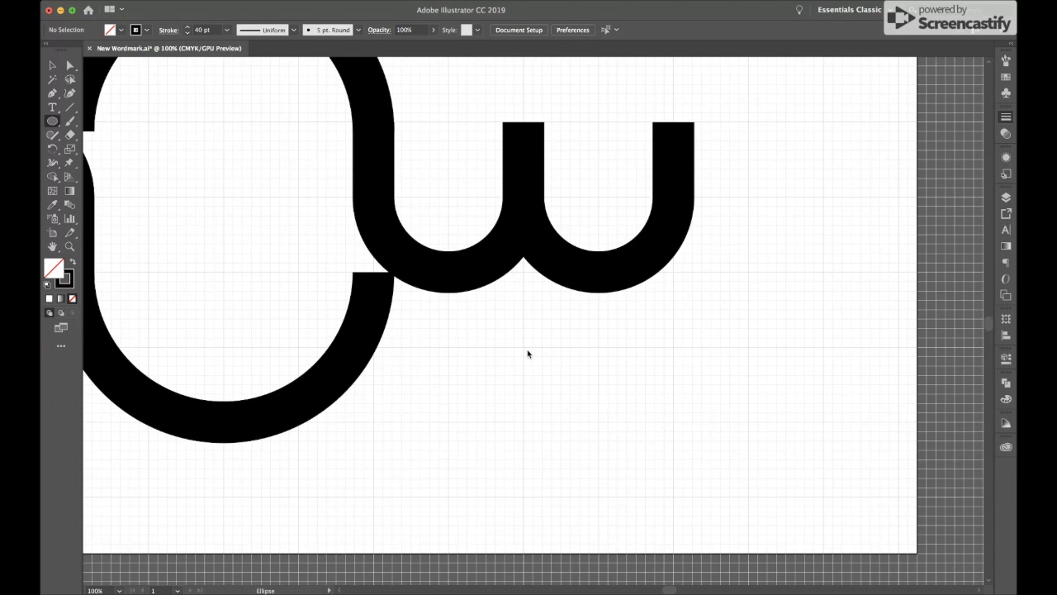
drag(524, 347, 674, 497)
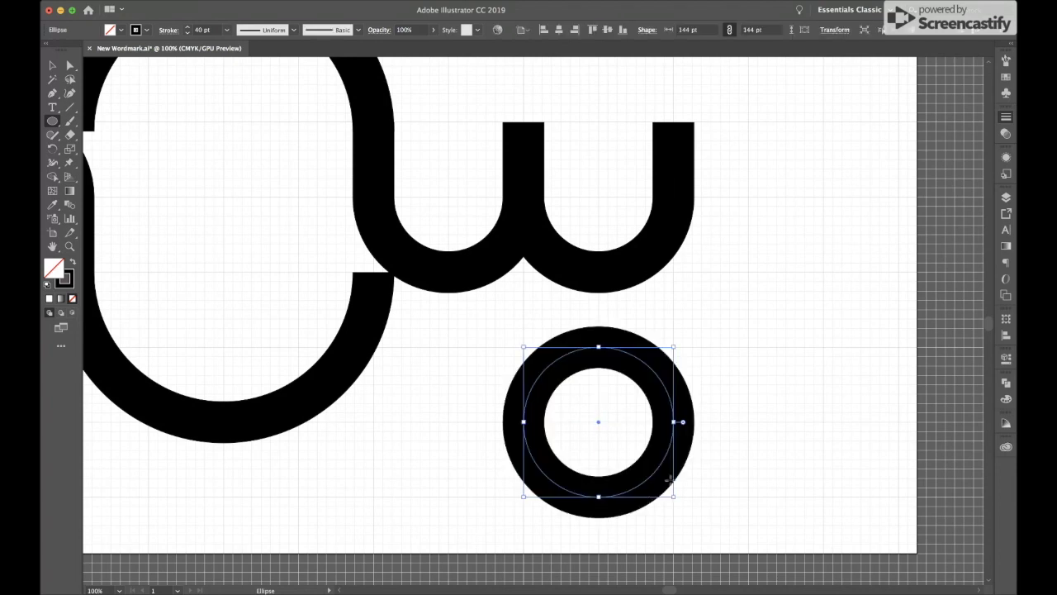
Try cutting the circle open with a crossbar, then undo back to the closed ring.
key(p)
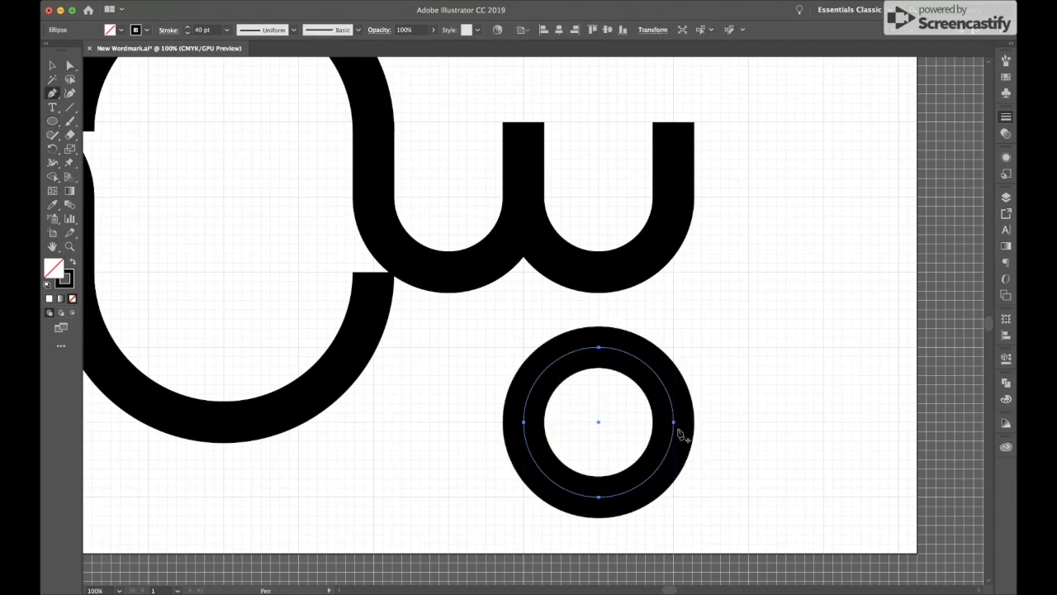
click(657, 470)
key(BackSpace)
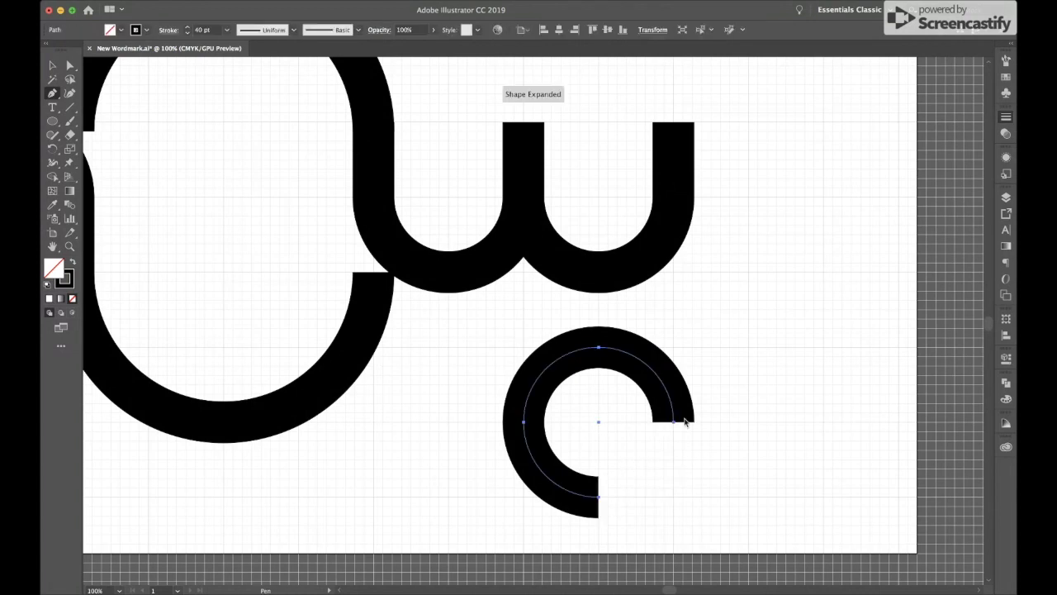
click(673, 423)
click(598, 422)
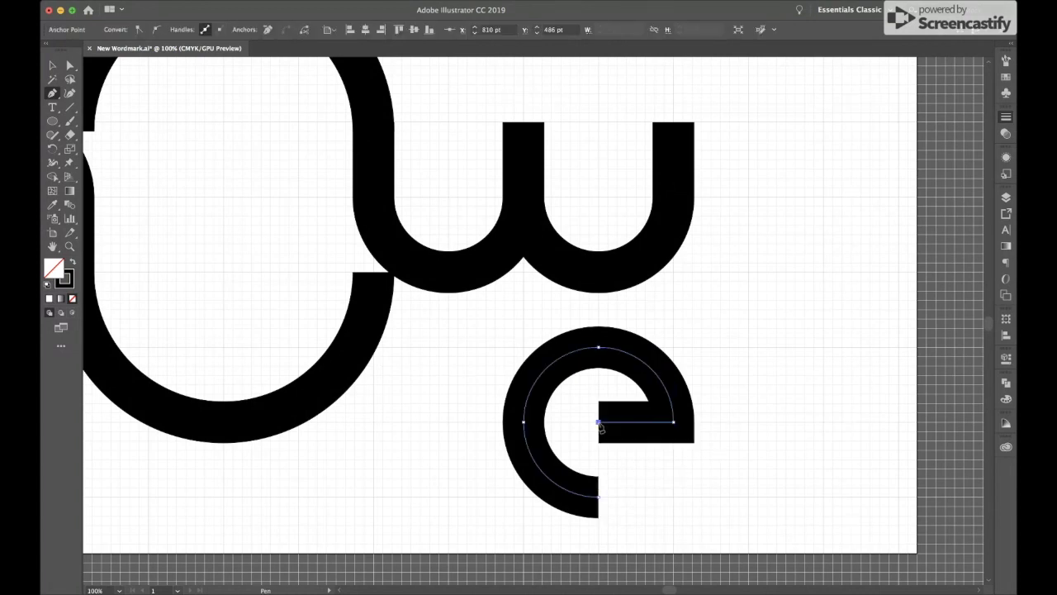
key(ctrl)
click(528, 423)
key(v)
click(743, 501)
key(ctrl+z)
key(ctrl+z)
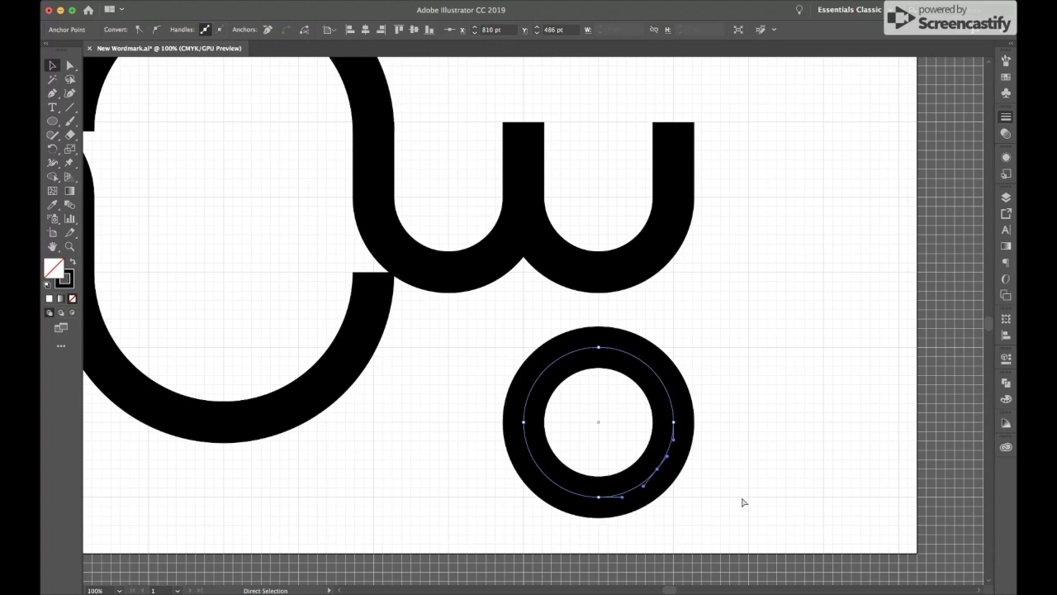
key(ctrl+z)
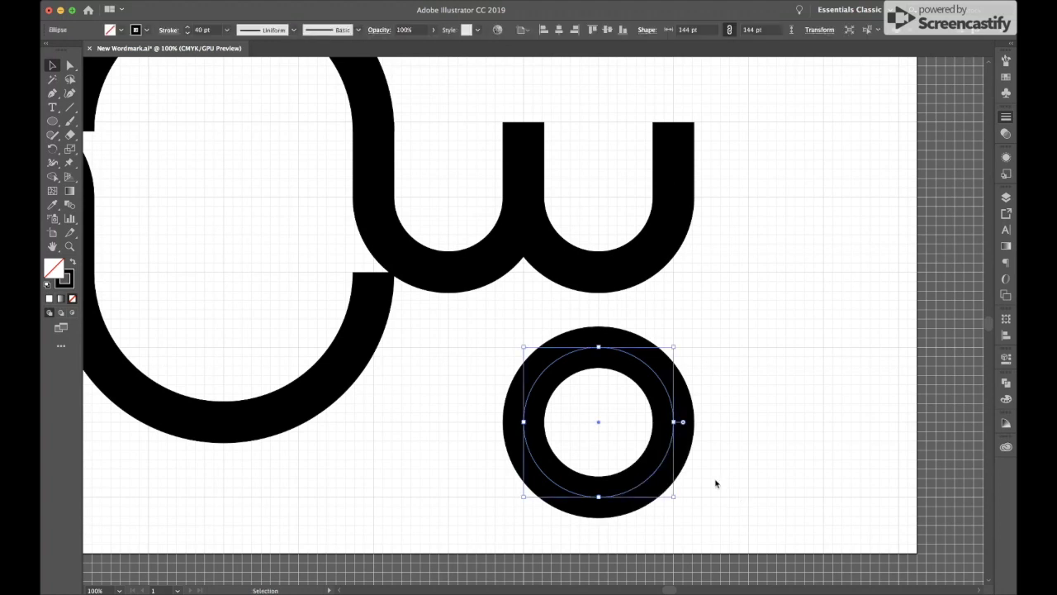
Undo and redo to reselect the ring with the Pen tool ready.
key(p)
key(ctrl+shift+a)
key(ctrl+z)
key(ctrl+shift+z)
key(ctrl+z)
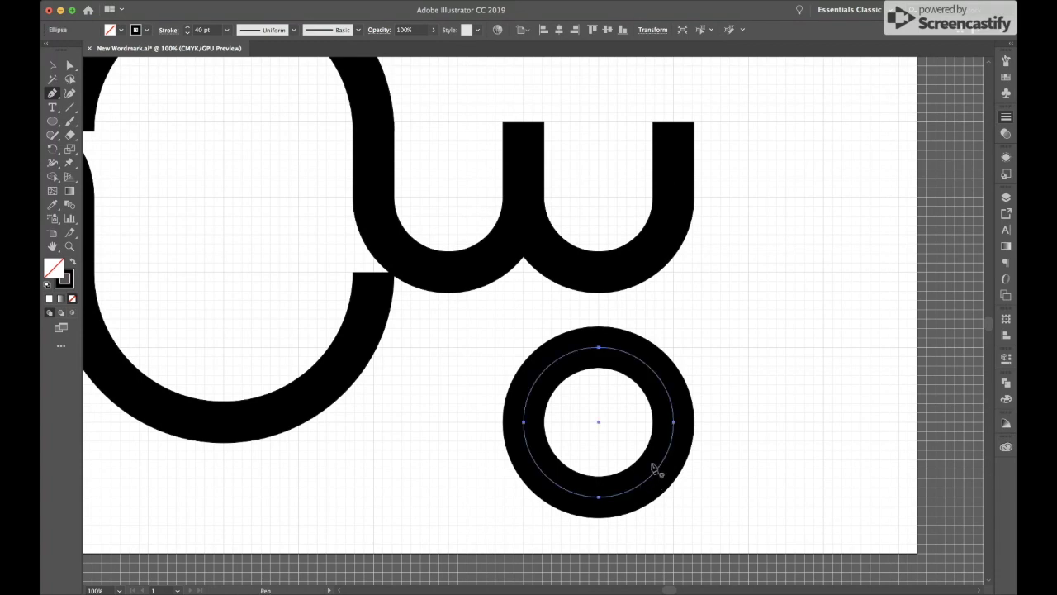
key(ctrl+z)
key(ctrl+shift+z)
Open the ring's lower-right quarter and pen a crossbar to the centre, forming a bold e.
click(654, 477)
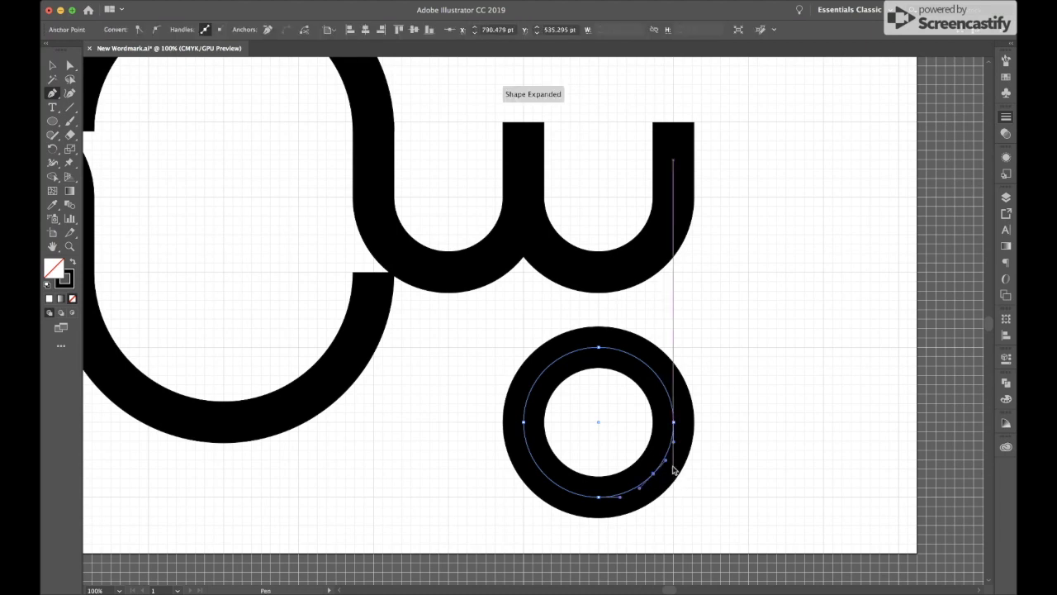
click(668, 451)
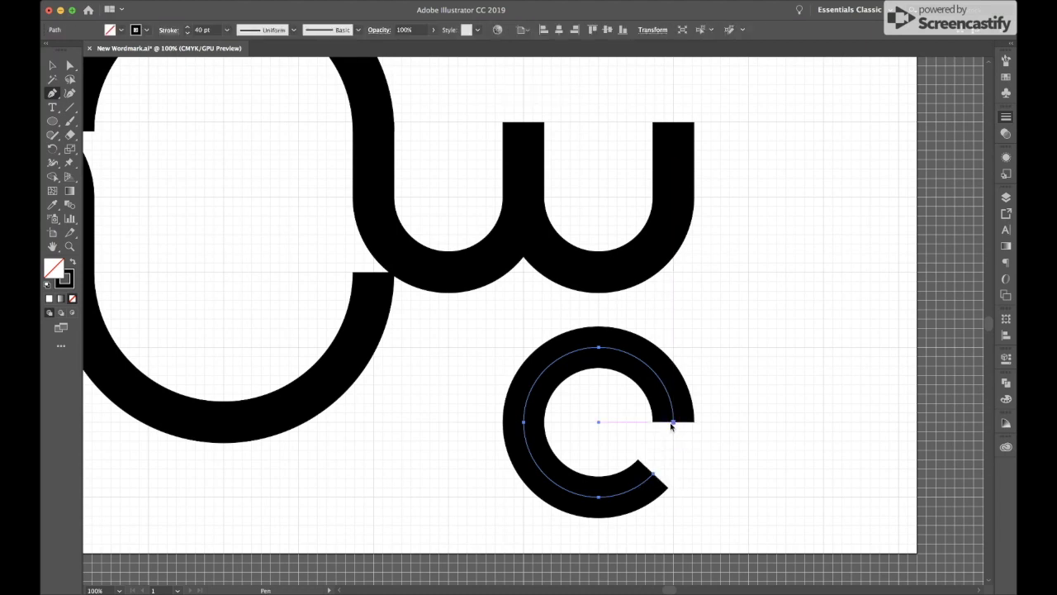
click(674, 422)
click(535, 422)
key(v)
click(748, 429)
key(ctrl+minus)
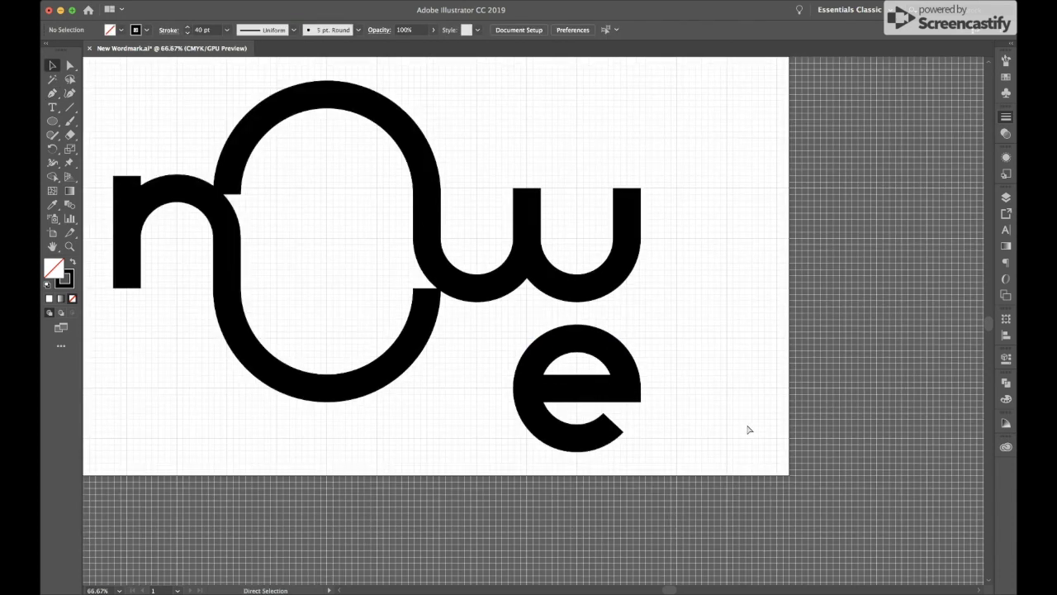
Drag the e into the centre of the tall O between the n and w.
mouse_move(722, 420)
mouse_down()
mouse_move(820, 439)
mouse_move(857, 425)
mouse_up()
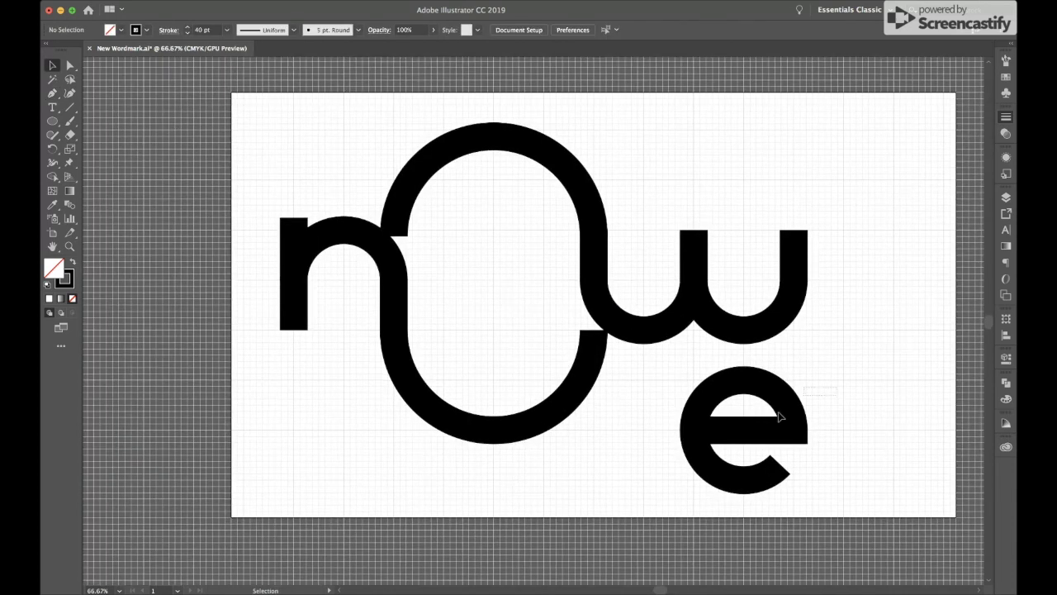
click(735, 434)
drag(735, 433, 488, 281)
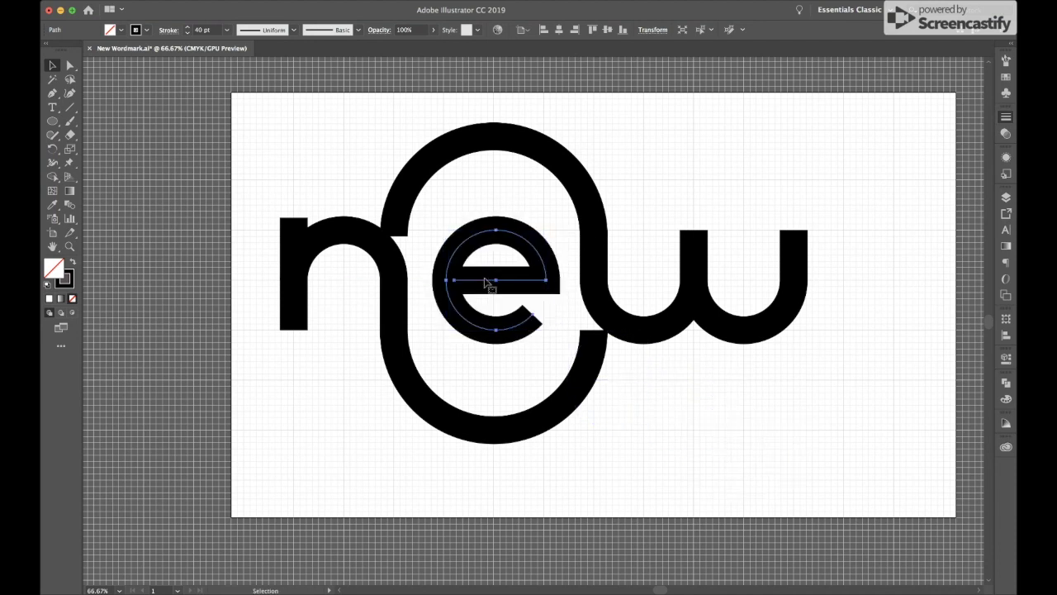
drag(487, 281, 506, 285)
click(537, 206)
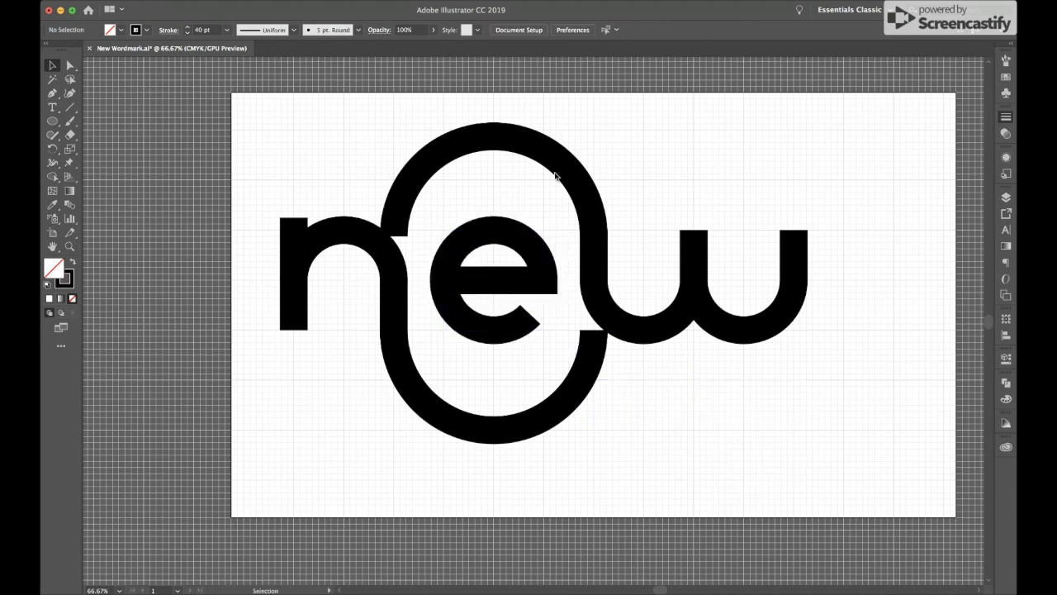
key(ctrl+minus)
key(ctrl+equal)
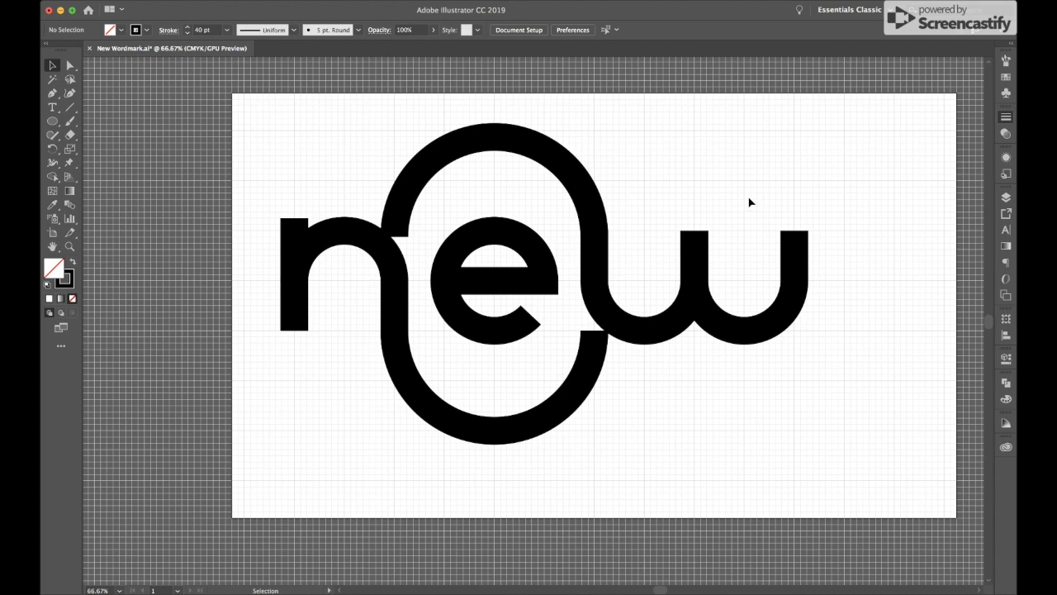
Inspect the w path with Direct Selection and zoom out to 50%.
key(a)
click(667, 330)
click(712, 368)
key(ctrl+minus)
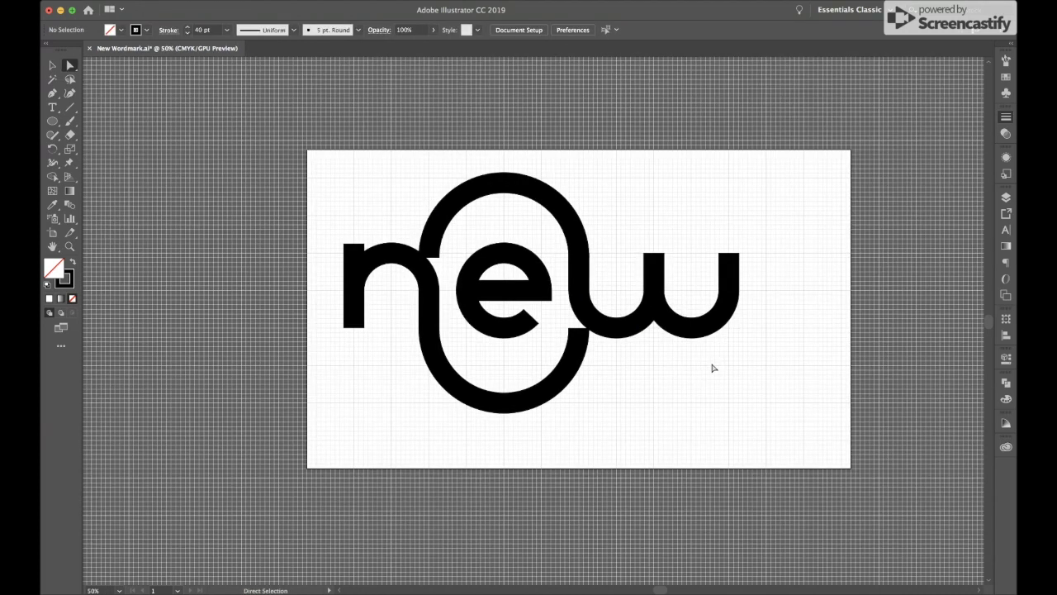
Select all the wordmark pieces, group them, and shift the group right toward the artboard centre.
key(v)
key(ctrl+a)
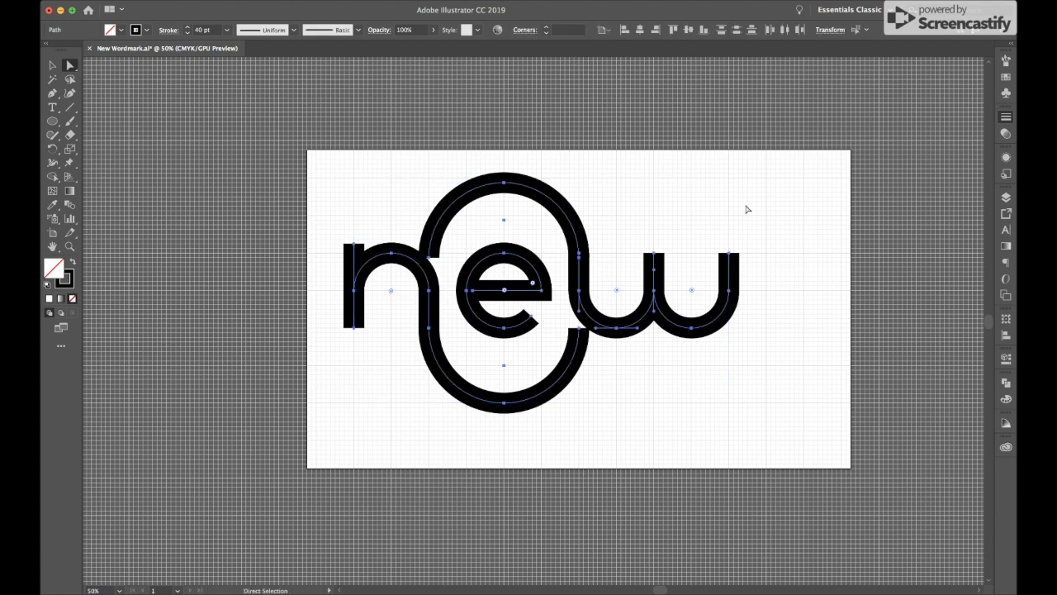
key(a)
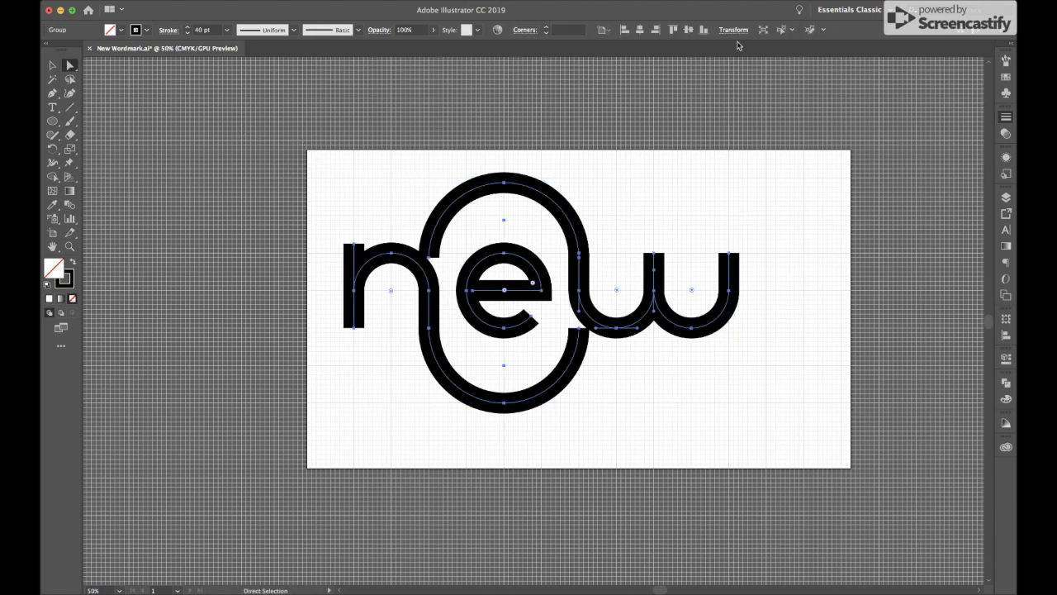
mouse_move(655, 287)
mouse_down()
mouse_move(730, 325)
mouse_move(732, 302)
mouse_up()
key(ctrl+z)
click(755, 224)
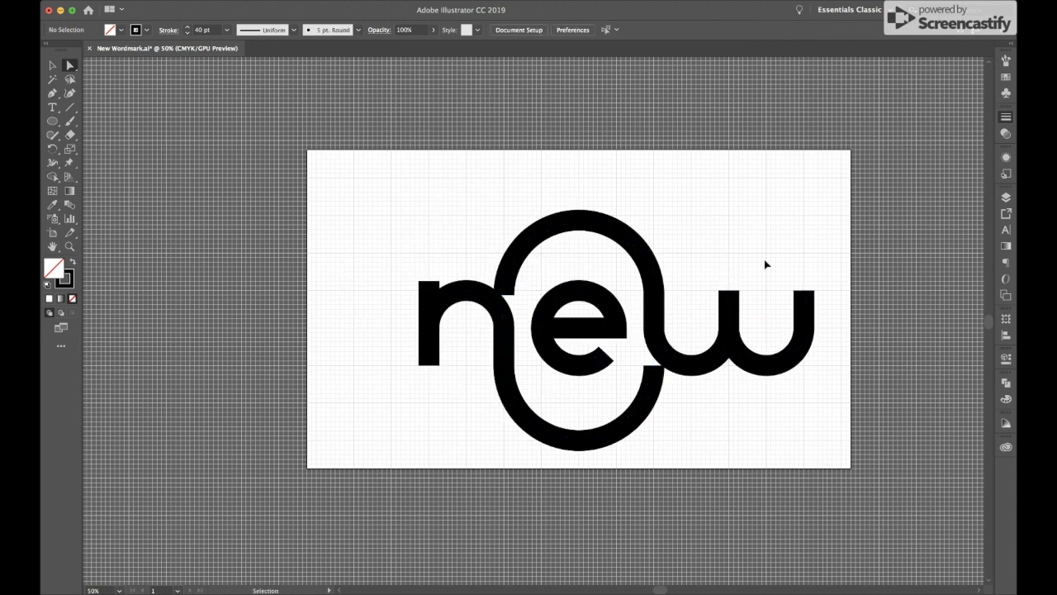
key(ctrl+a)
drag(727, 282, 794, 278)
Hide the document grid and inspect the e's anchor points with Direct Selection.
click(826, 282)
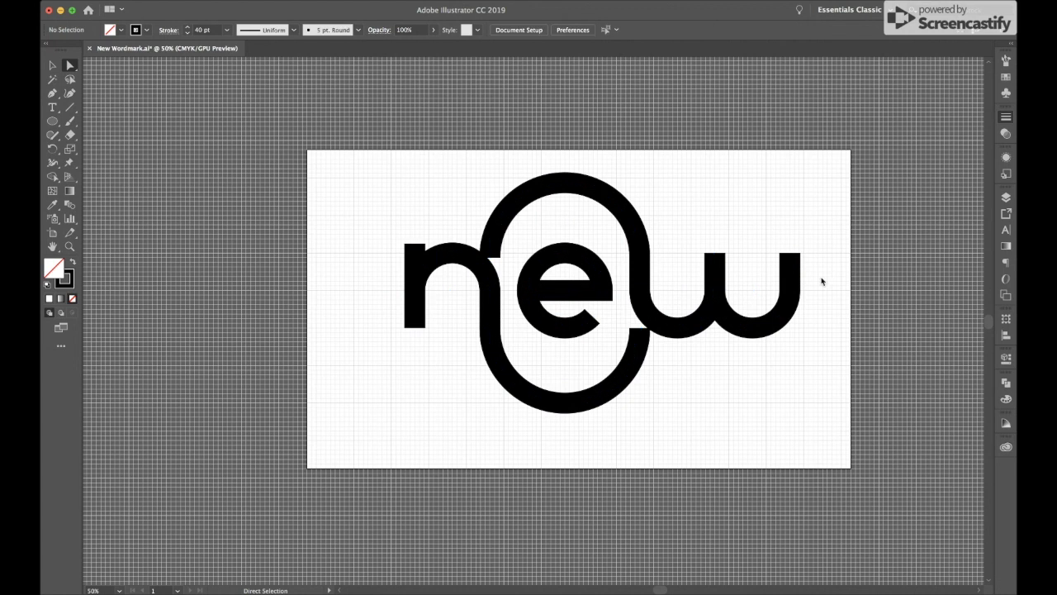
key(ctrl+apostrophe)
click(794, 278)
key(a)
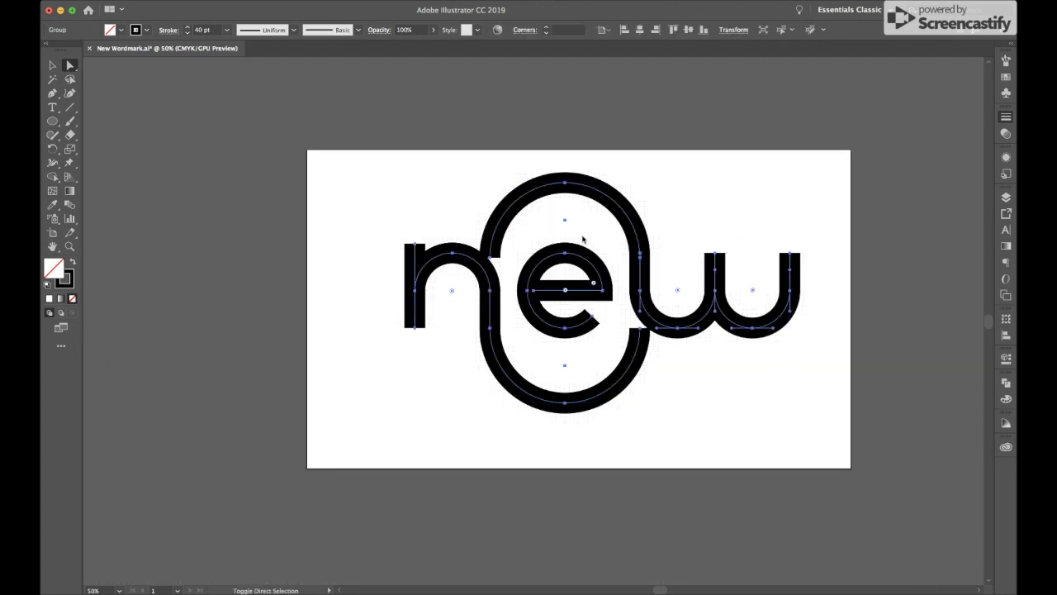
click(559, 289)
click(619, 229)
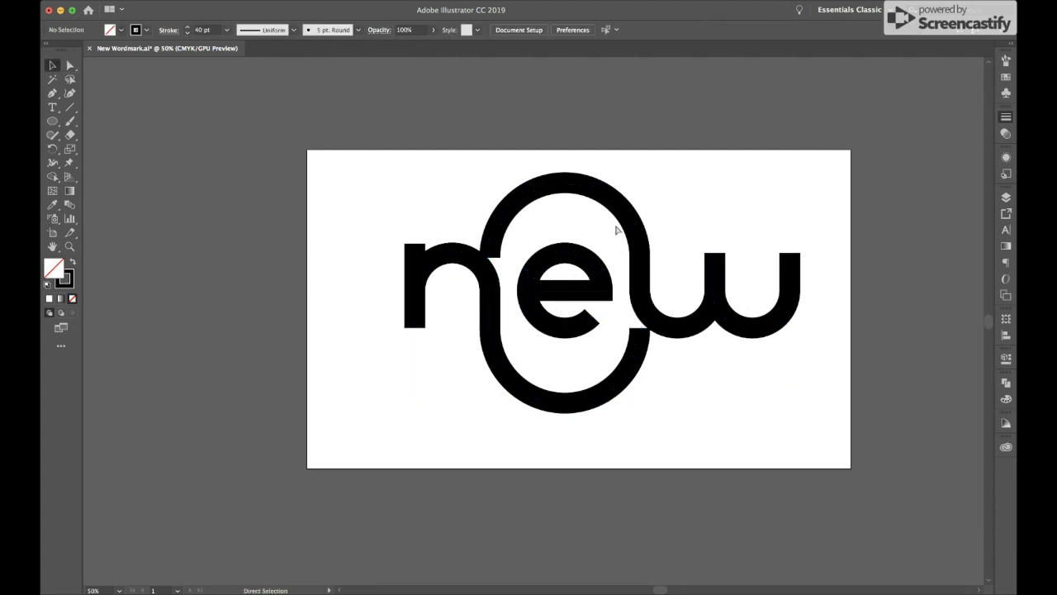
Hide the selection edges and reselect the whole wordmark with a marquee.
key(v)
key(ctrl+a)
key(ctrl+h)
click(593, 235)
click(561, 206)
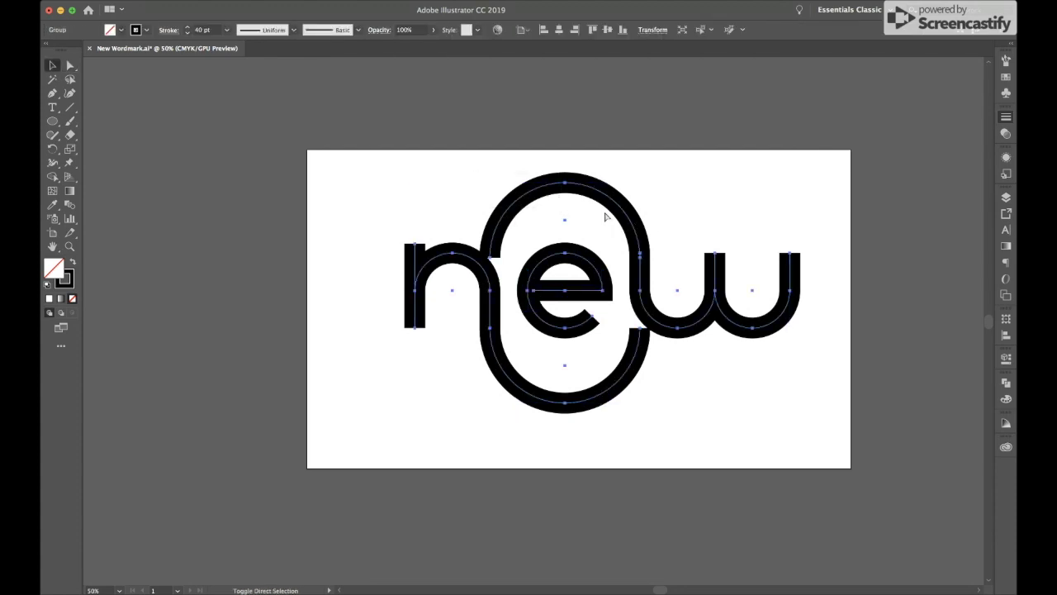
click(648, 175)
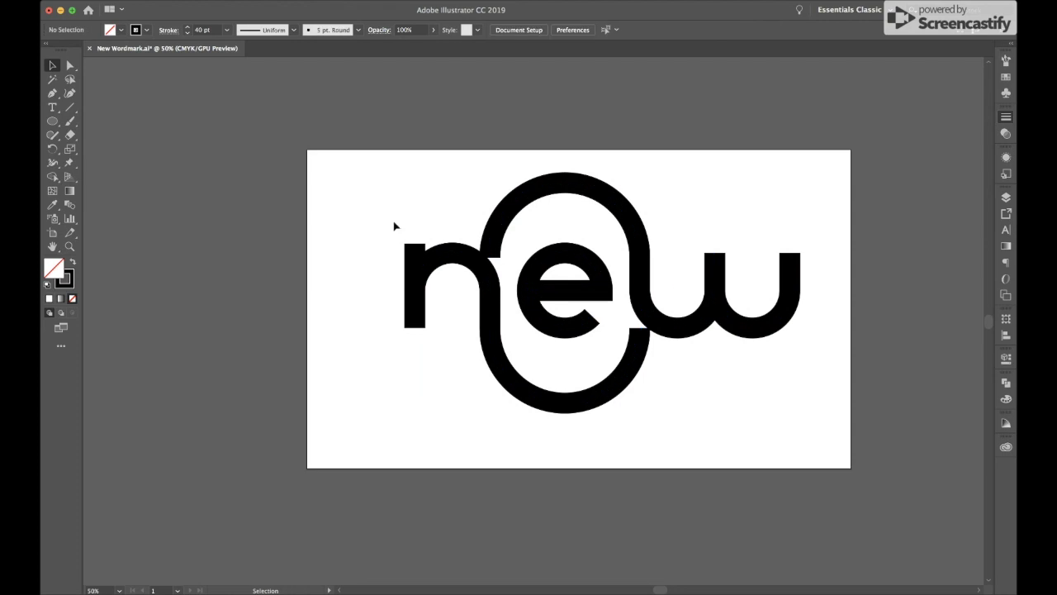
drag(394, 226, 679, 260)
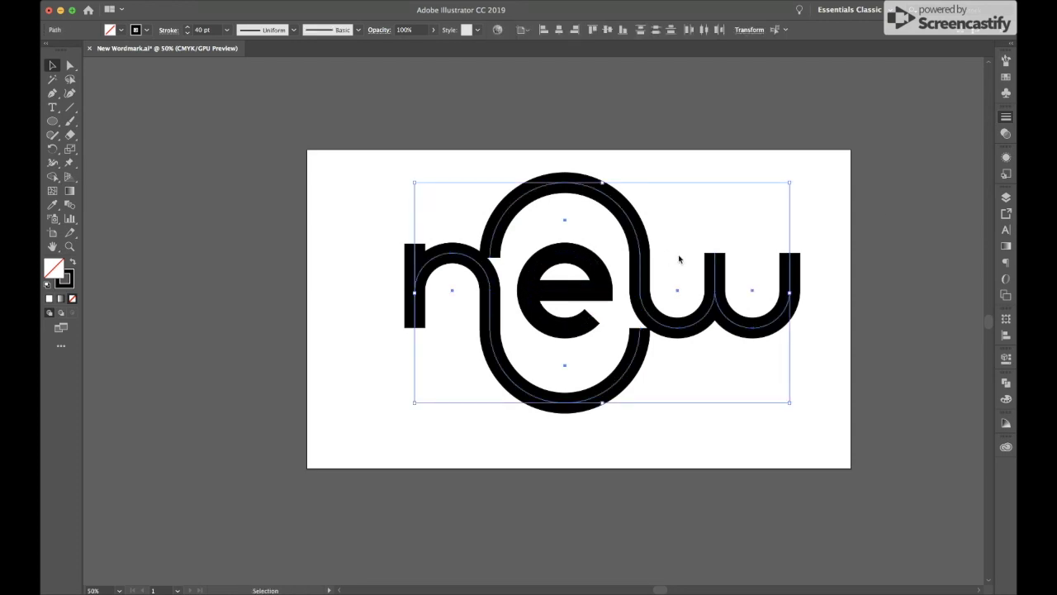
Increase the wordmark stroke weight to 51 pt.
key(Up)
key(Up)
key(Up)
key(Up)
key(Up)
key(Up)
key(Up)
key(Up)
key(Up)
key(Up)
key(Up)
key(Up)
key(Up)
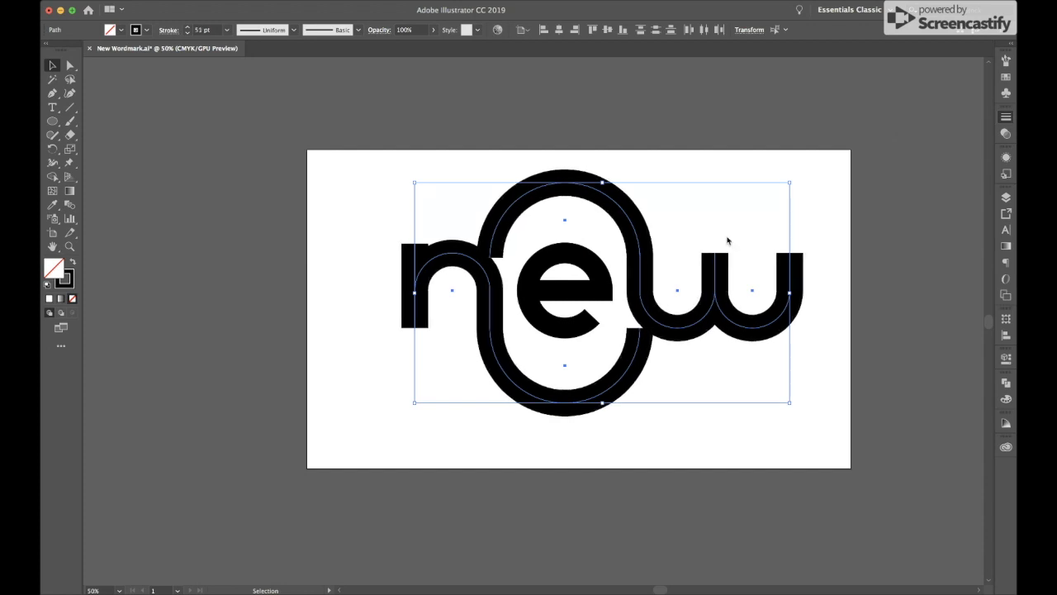
click(727, 238)
key(a)
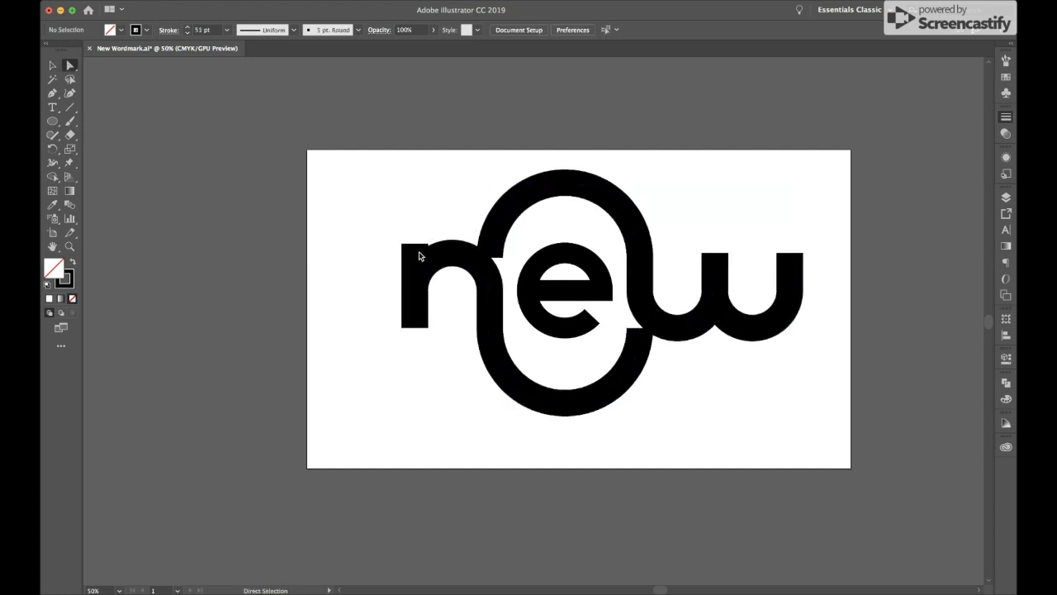
Raise the n's stem top anchor level with its shoulder and recentre the artboard in view.
click(417, 249)
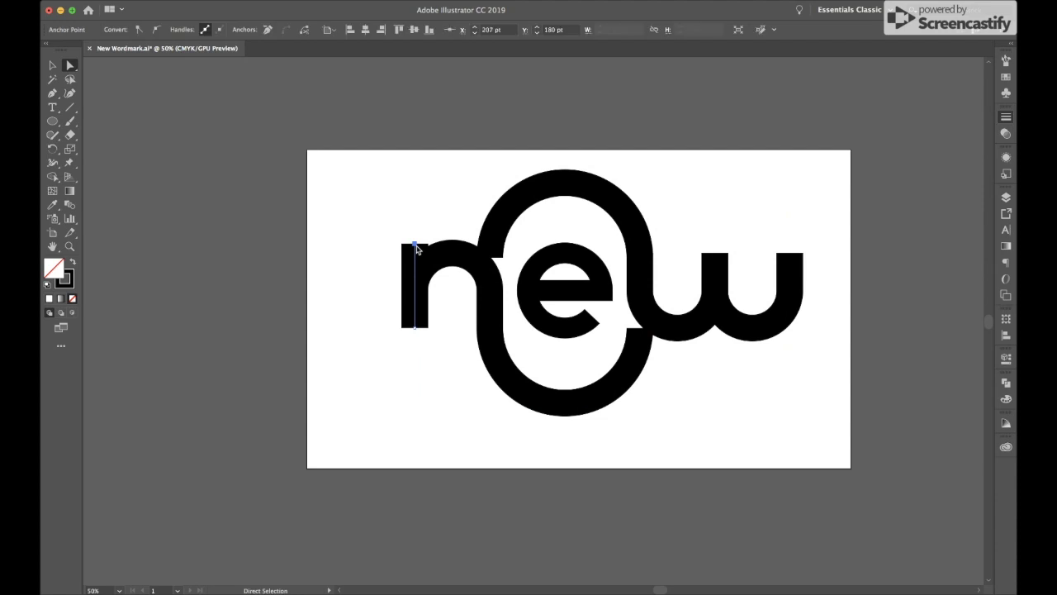
drag(419, 249, 419, 245)
click(460, 195)
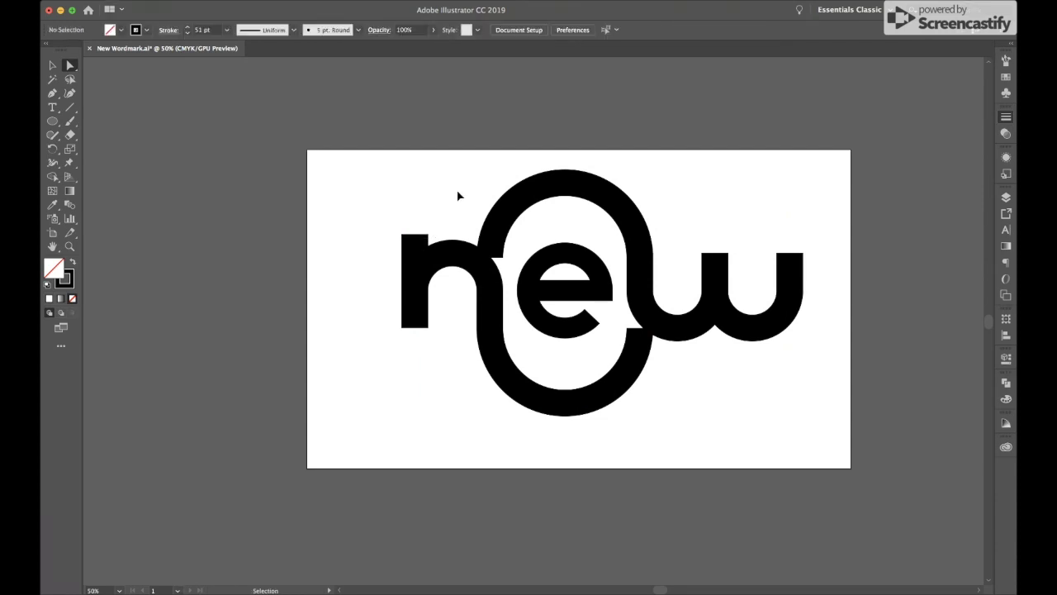
key(super+minus)
key(super+equal)
key(super+equal)
drag(602, 255, 489, 279)
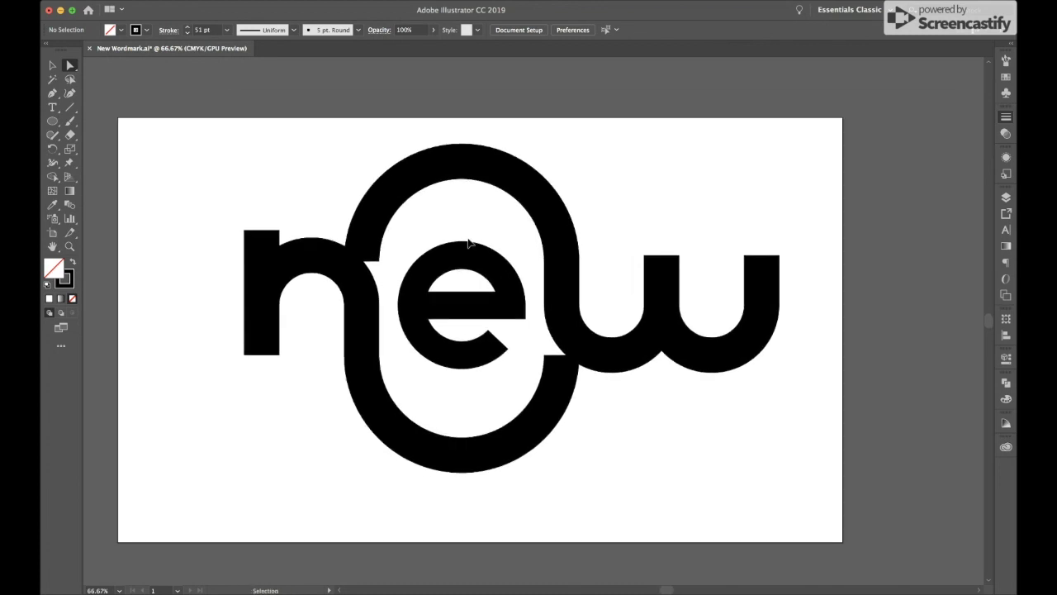
Convert all wordmark strokes into filled outline shapes with Outline Stroke.
key(super+apostrophe)
key(super+apostrophe)
key(super+a)
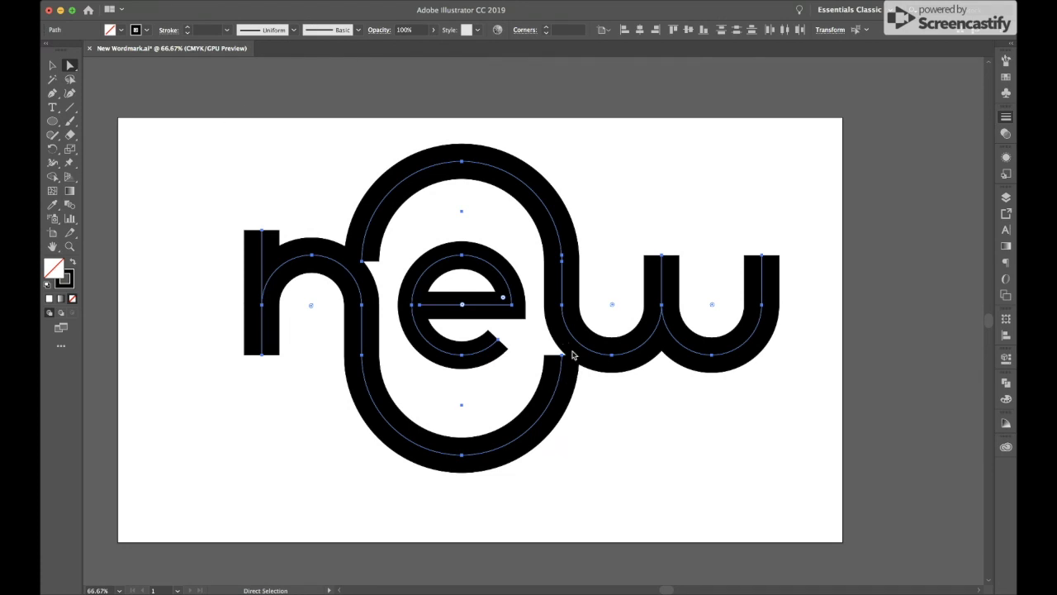
key(super+shift+o)
click(661, 448)
Draw a straight diagonal Pen line from above the n/e junction to below right of the e.
key(p)
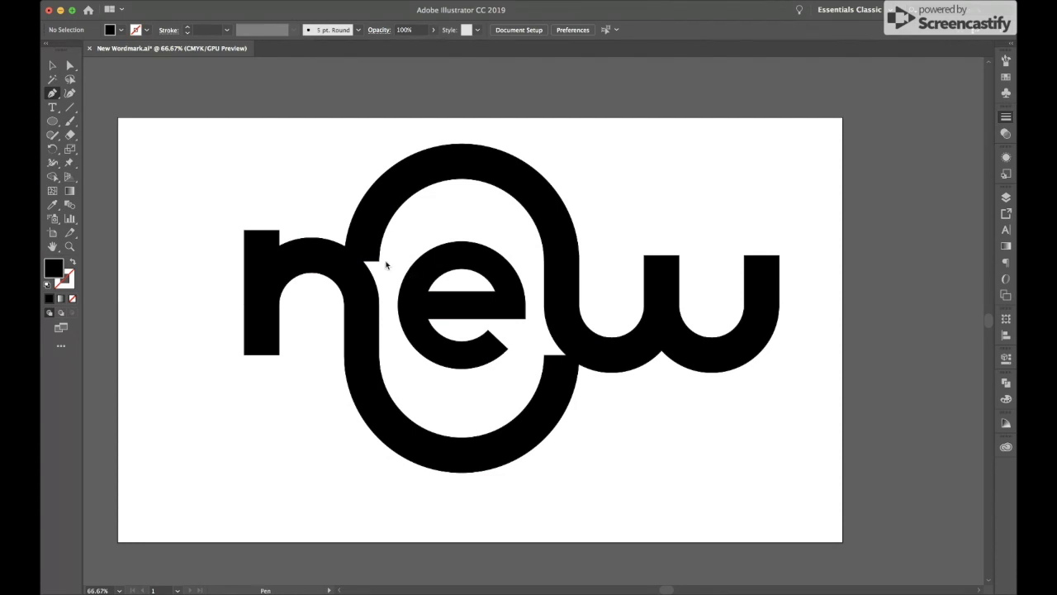
click(379, 263)
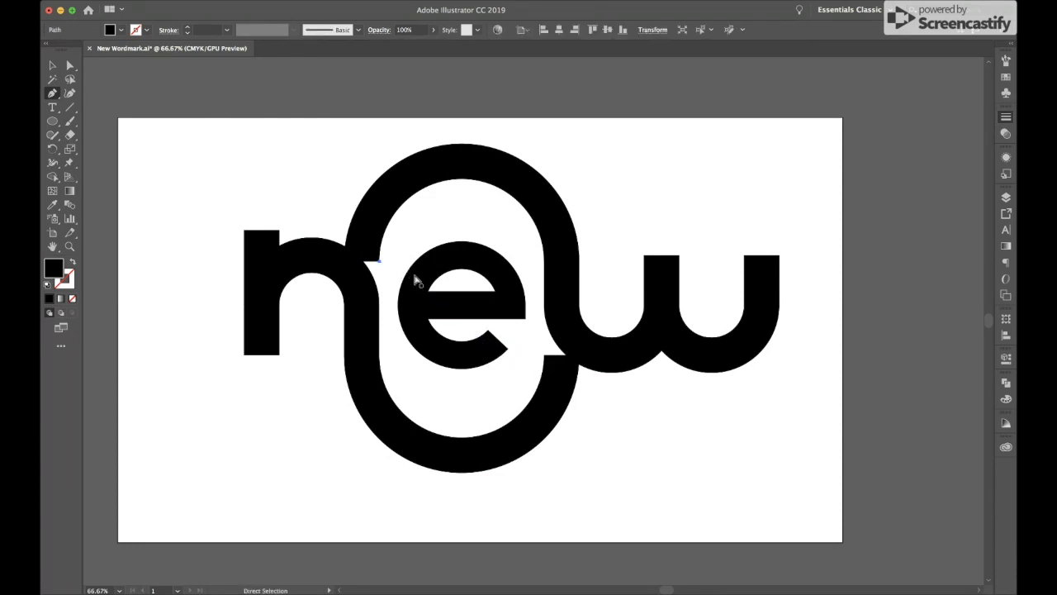
drag(378, 262, 336, 224)
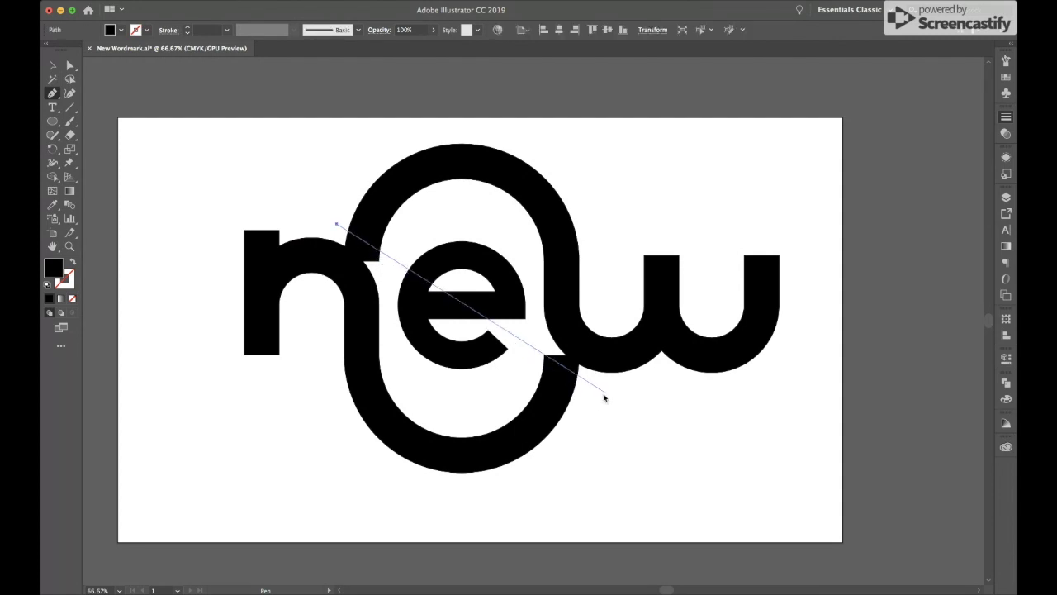
super+click(594, 426)
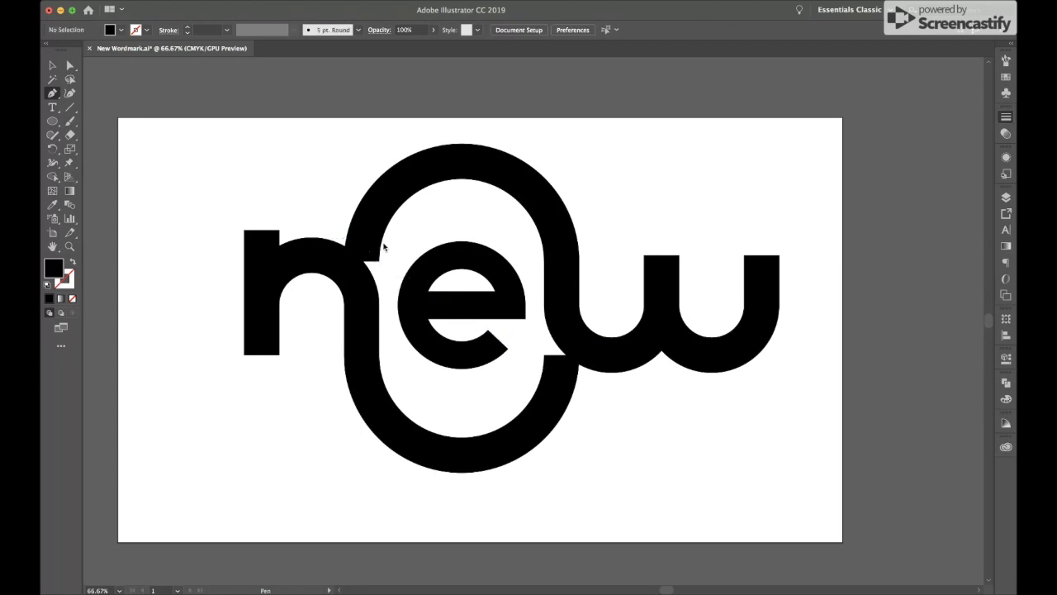
click(336, 212)
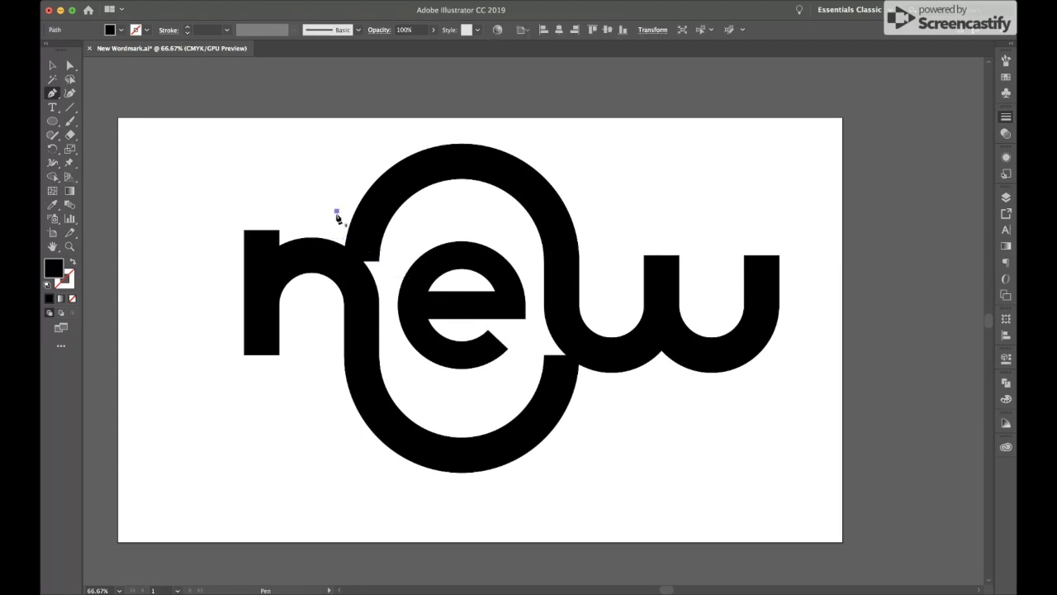
click(606, 399)
In Outline view, nudge the diagonal line's start point down-left and its end point up.
key(a)
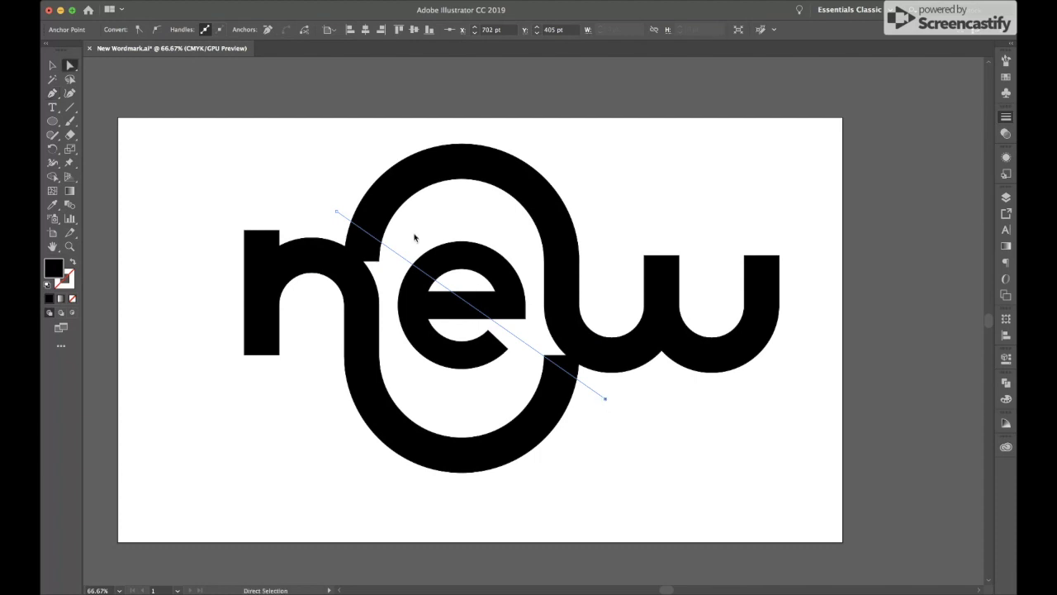
key(ctrl+y)
click(417, 238)
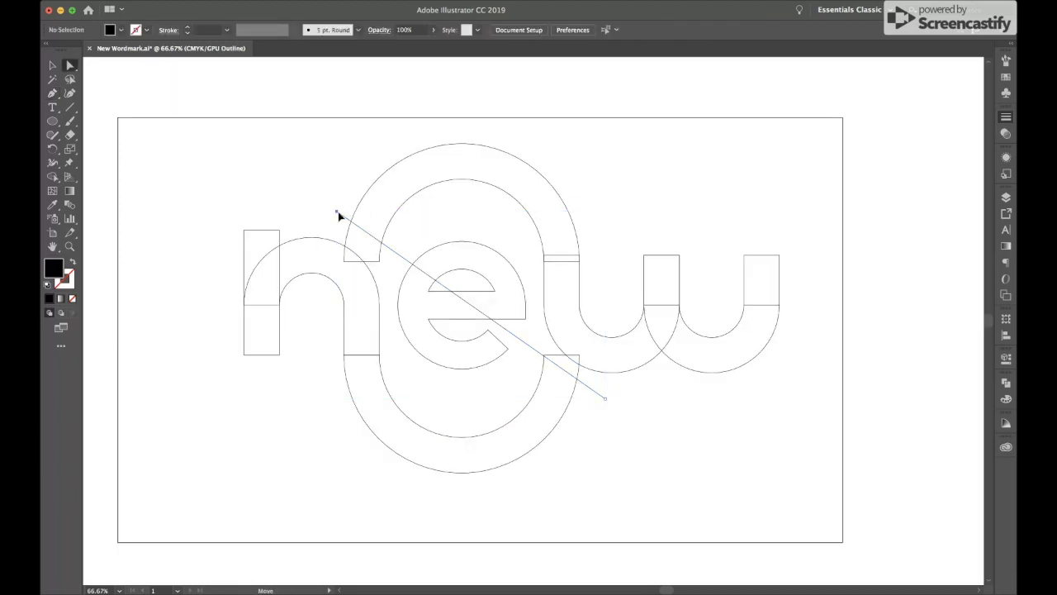
drag(338, 212, 319, 225)
drag(607, 402, 607, 393)
Extend the line into a closed polygon around the upper-right of the wordmark and return to Preview.
key(v)
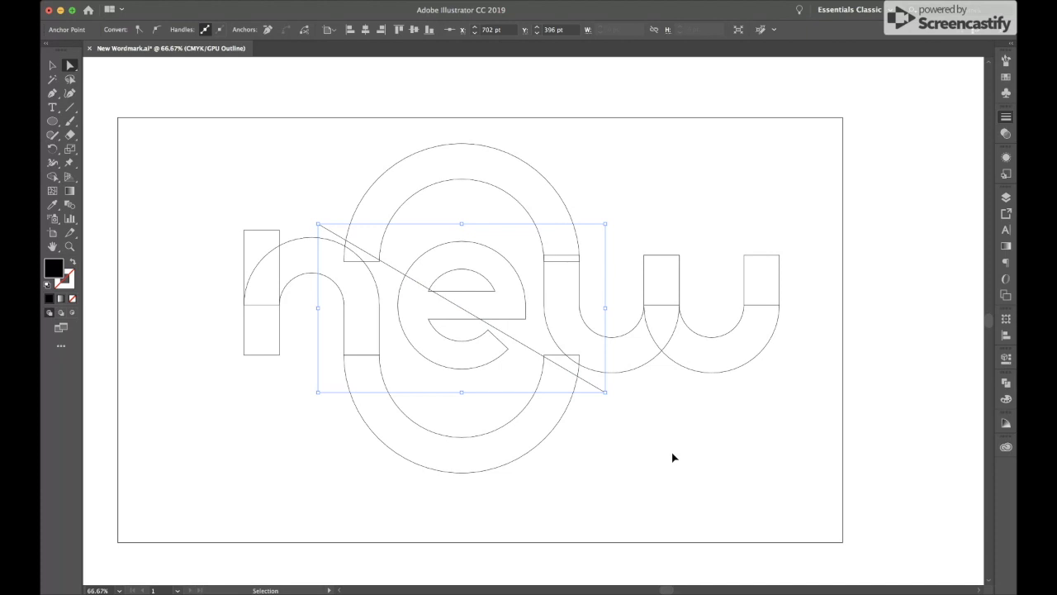
key(a)
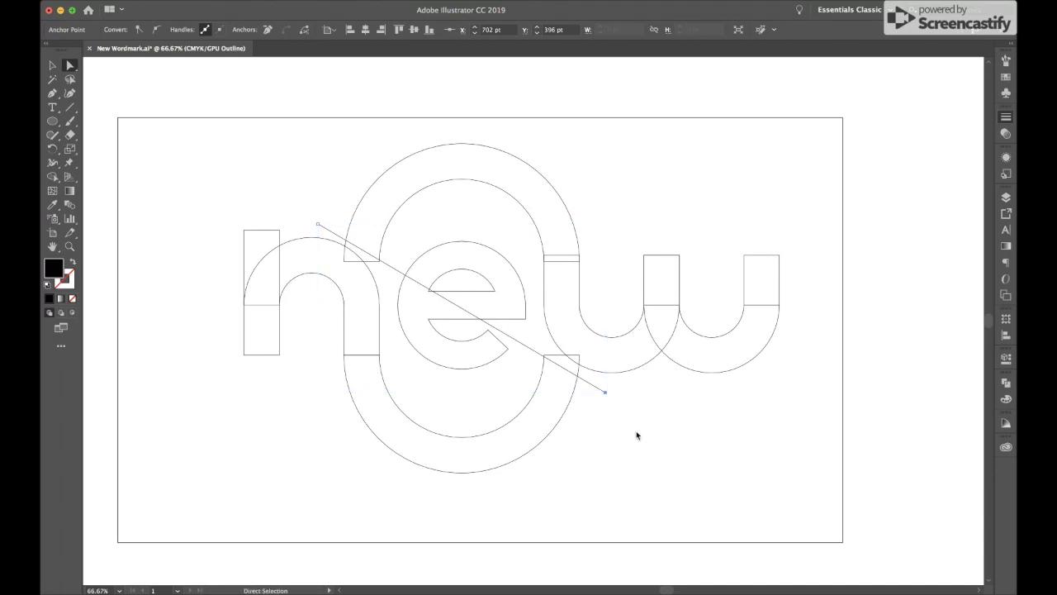
key(p)
click(606, 392)
drag(806, 399, 801, 368)
click(818, 248)
click(755, 193)
click(467, 124)
click(305, 174)
click(318, 224)
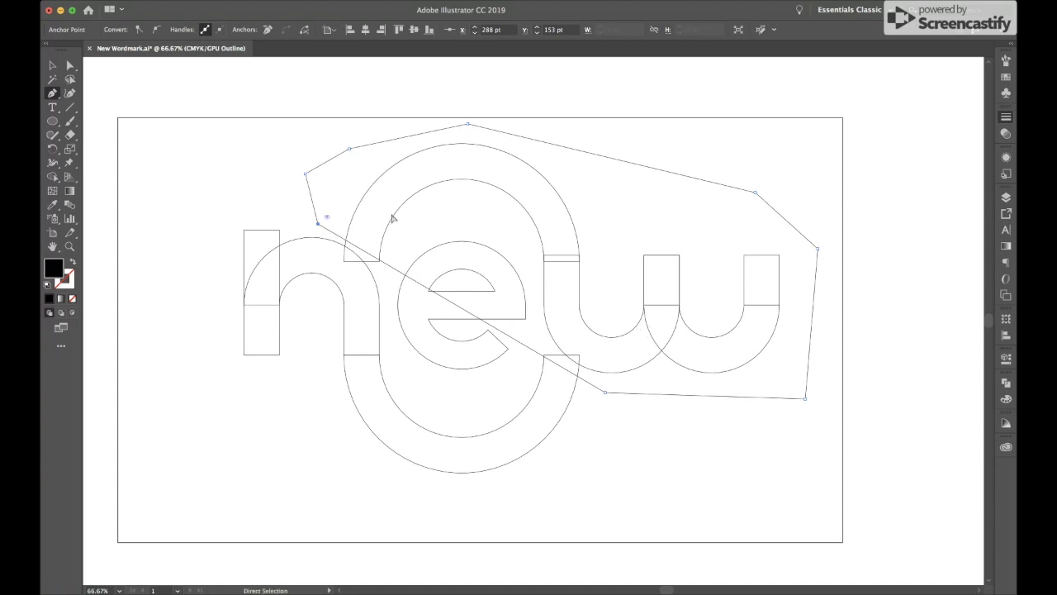
key(ctrl+y)
Select all the artwork and make a first Shape Builder merge of the e and w regions.
key(v)
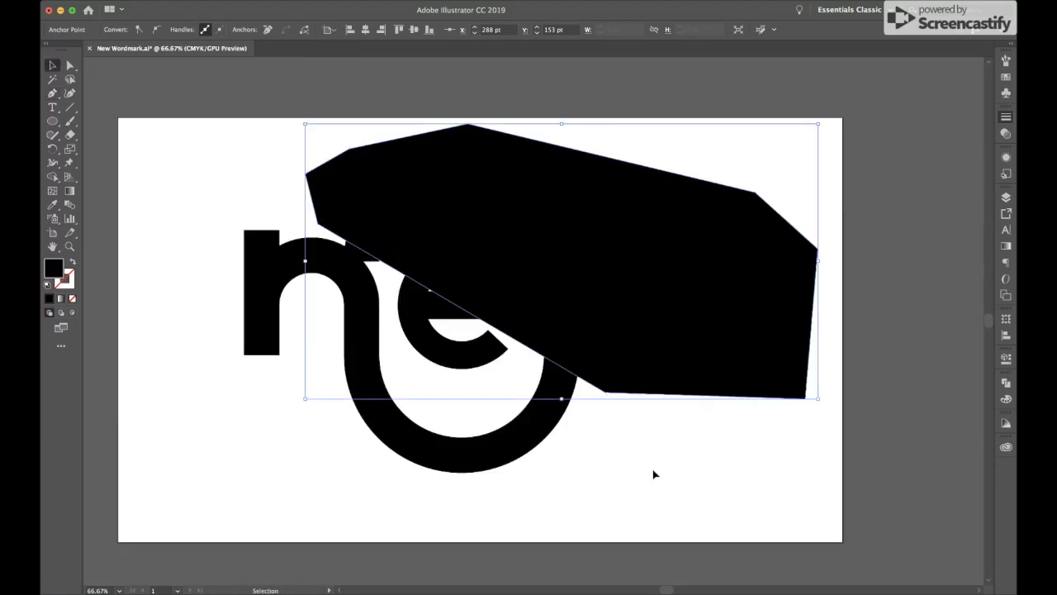
click(653, 475)
key(ctrl+a)
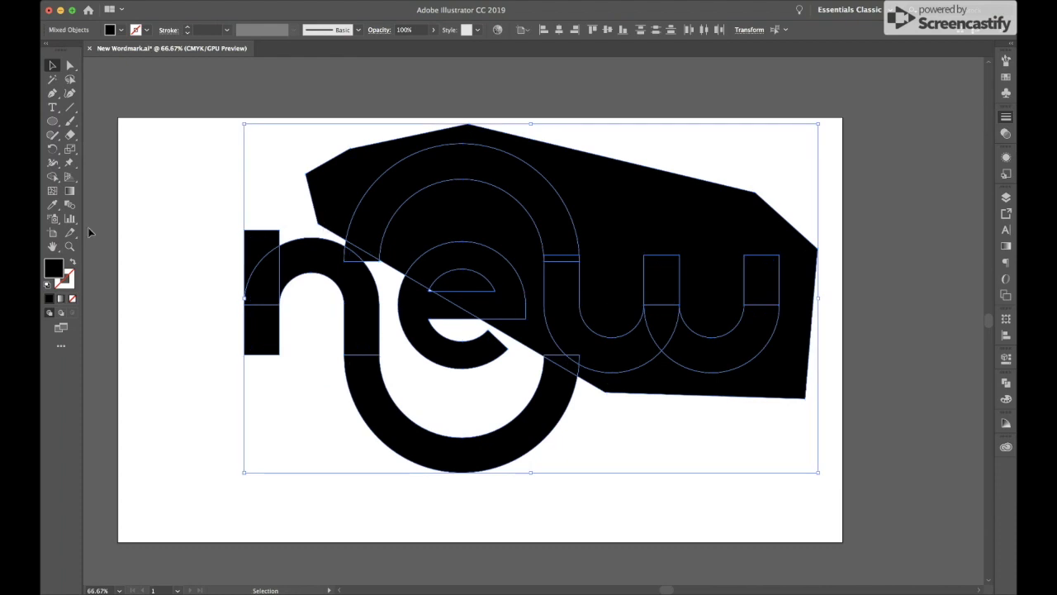
key(shift+m)
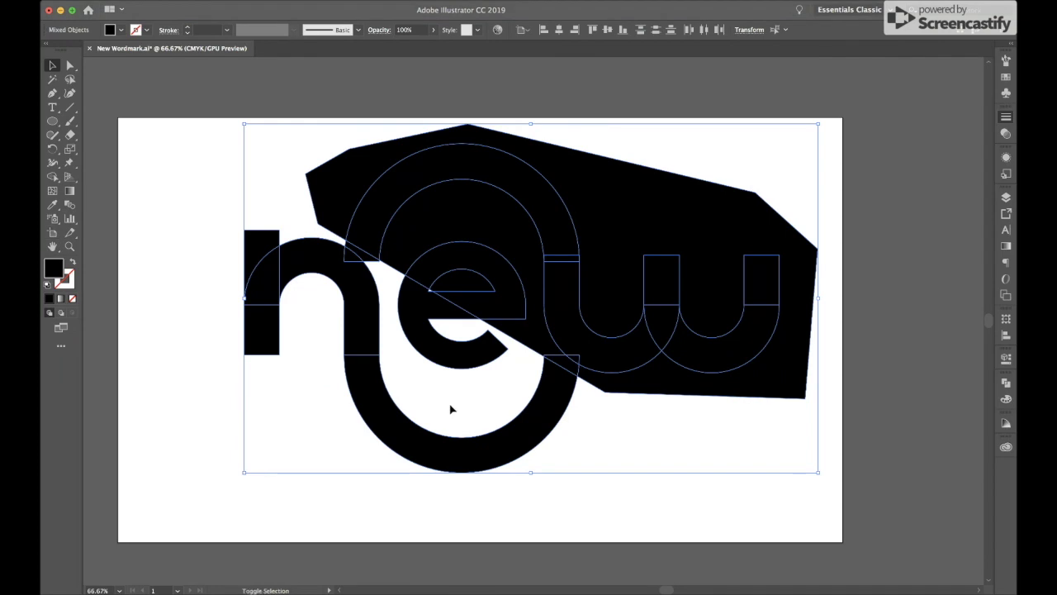
drag(450, 409, 455, 412)
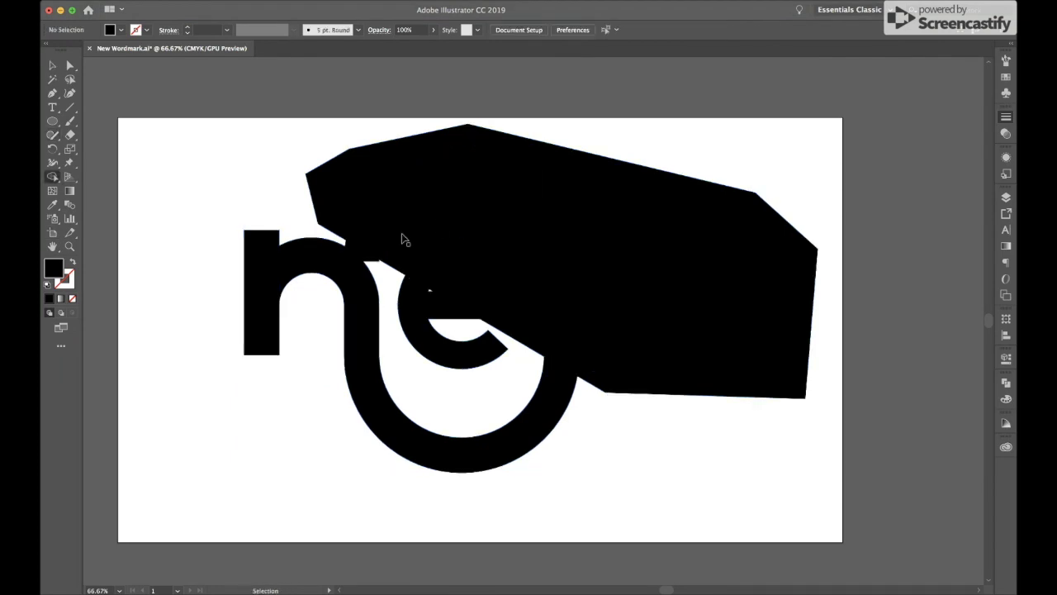
Delete the helper polygon, the half-circle inside the e, and the two stray wedges.
key(ctrl+a)
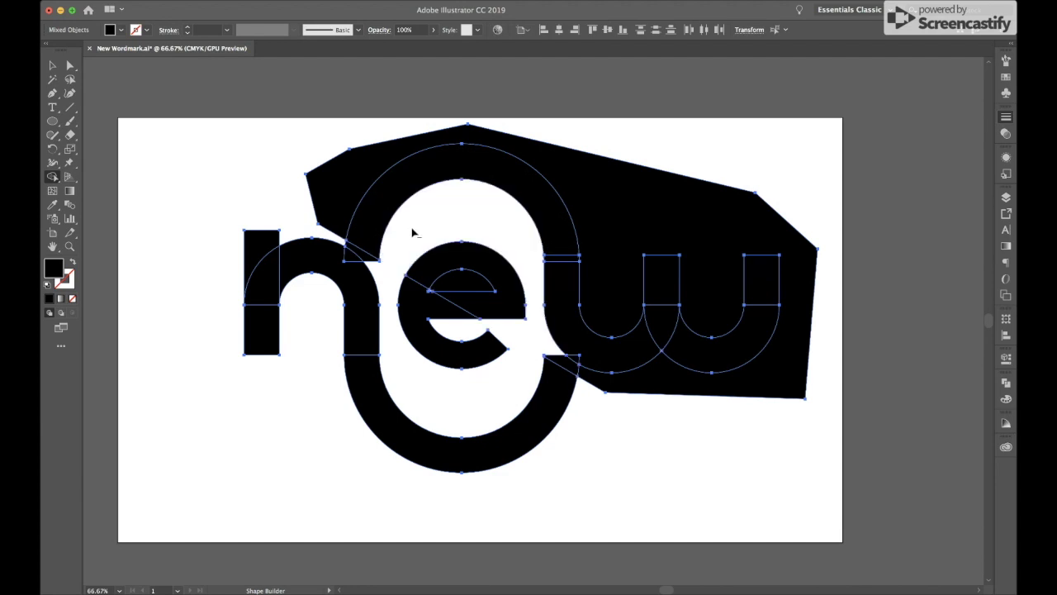
alt+click(597, 192)
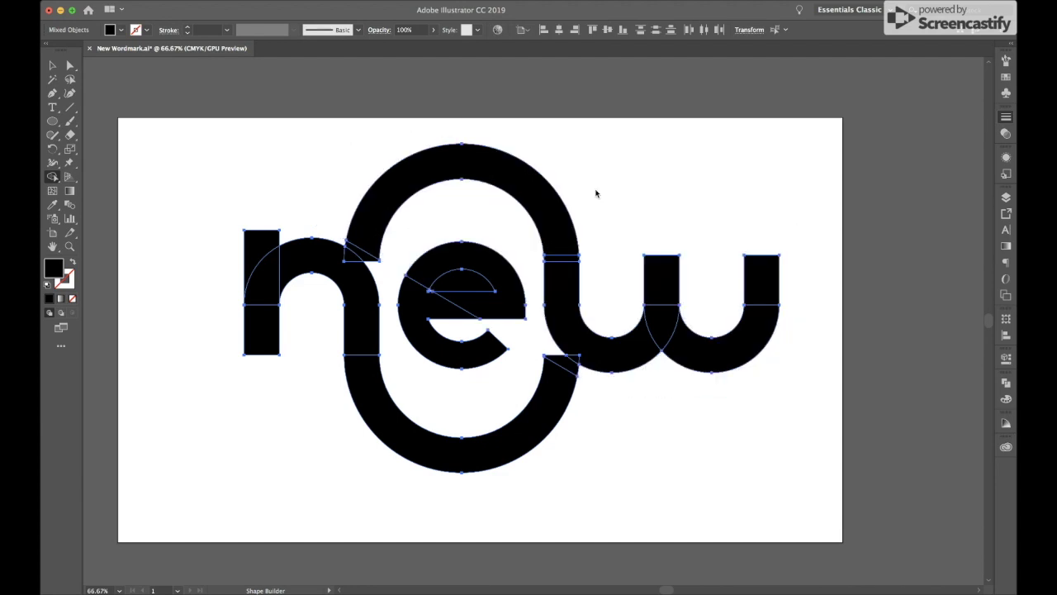
alt+click(472, 284)
alt+click(562, 363)
alt+click(364, 259)
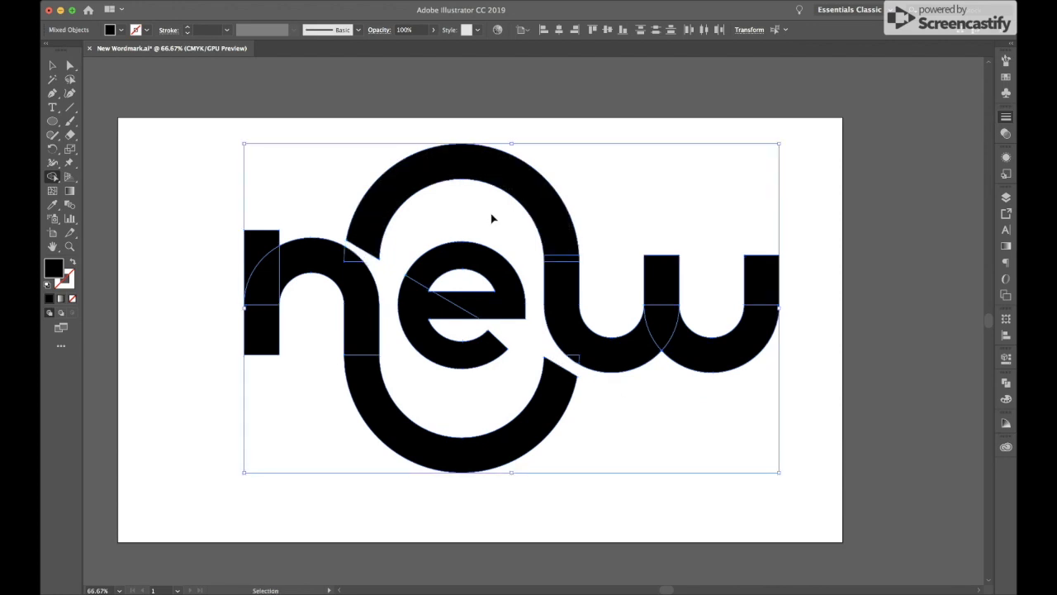
Merge the top arc with the w's pieces and the h arch with the lower arc.
key(ctrl+equal)
key(ctrl+equal)
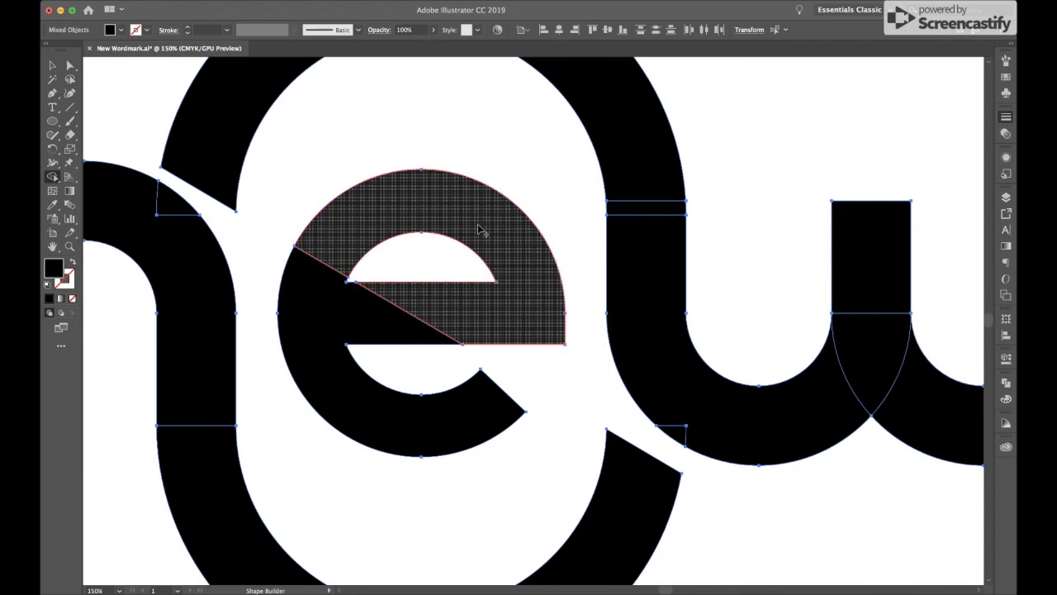
drag(487, 224, 320, 353)
key(ctrl+z)
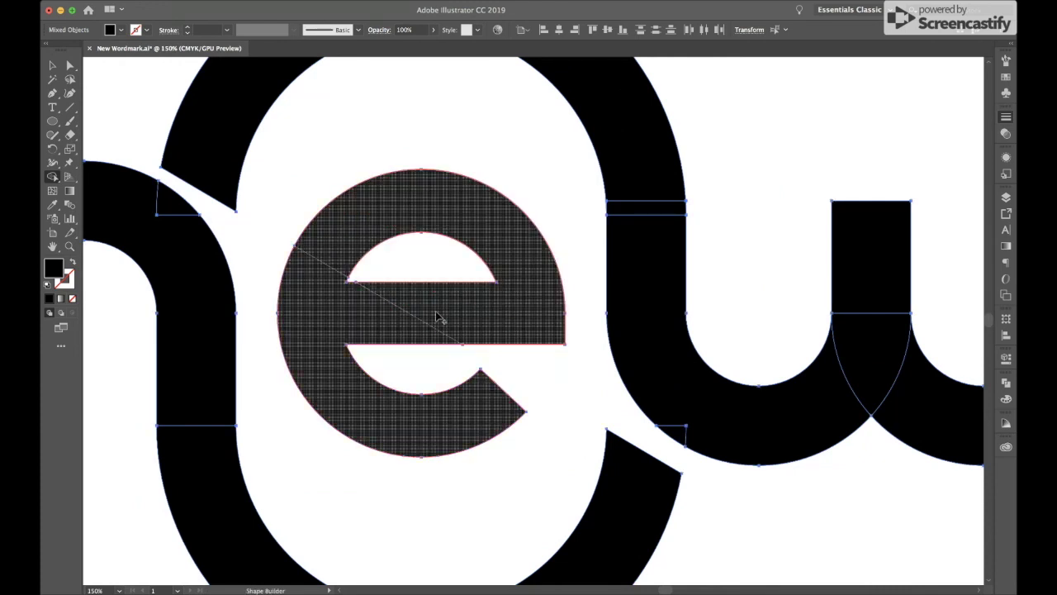
key(v)
key(ctrl+minus)
key(ctrl+minus)
key(shift+m)
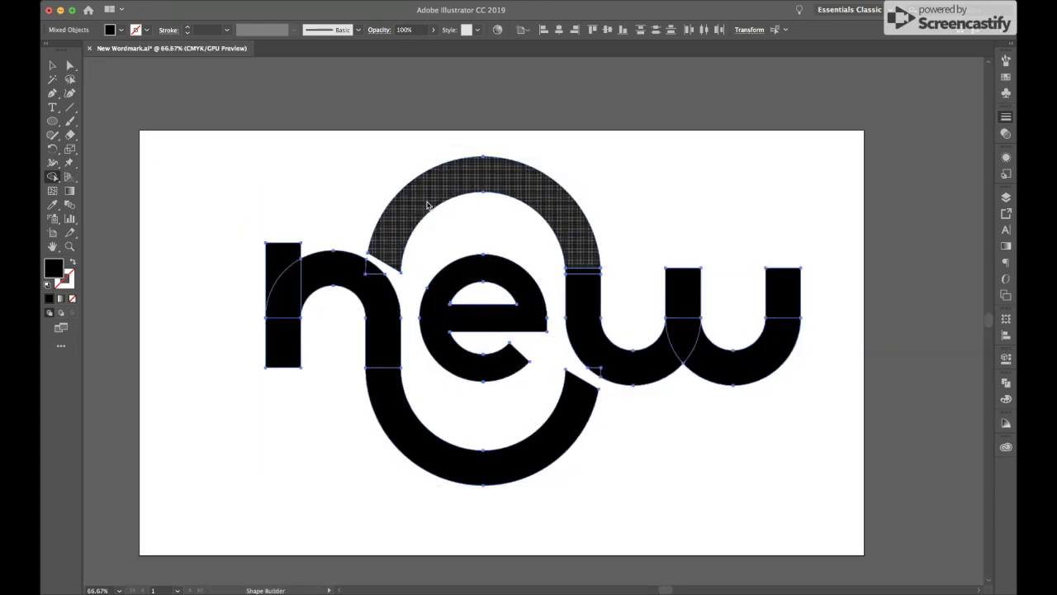
mouse_move(684, 314)
mouse_down()
mouse_move(777, 308)
mouse_move(579, 389)
mouse_up()
mouse_move(432, 471)
mouse_down()
mouse_move(376, 279)
mouse_move(277, 266)
mouse_up()
key(v)
click(358, 199)
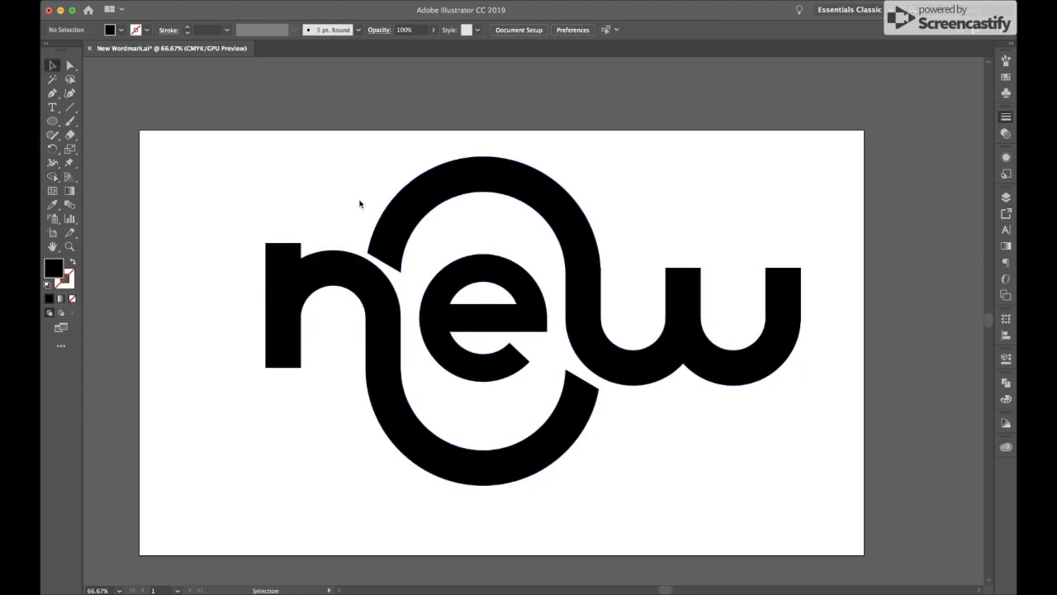
Align the wordmark to the artboard's horizontal and vertical centre, then scale it up slightly about its centre.
key(ctrl+minus)
click(647, 301)
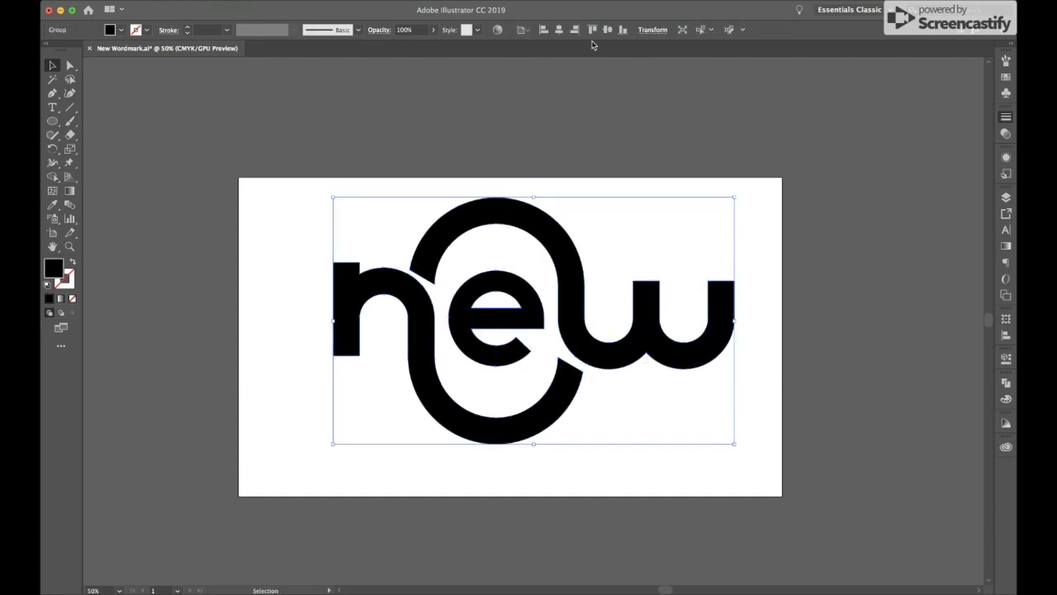
click(559, 30)
click(605, 31)
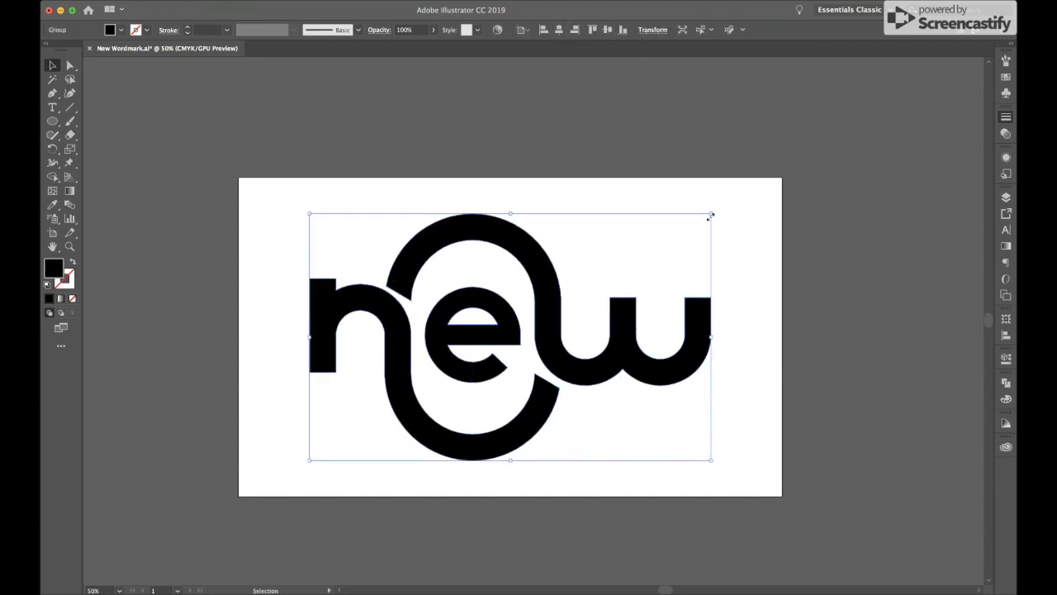
drag(711, 214, 722, 208)
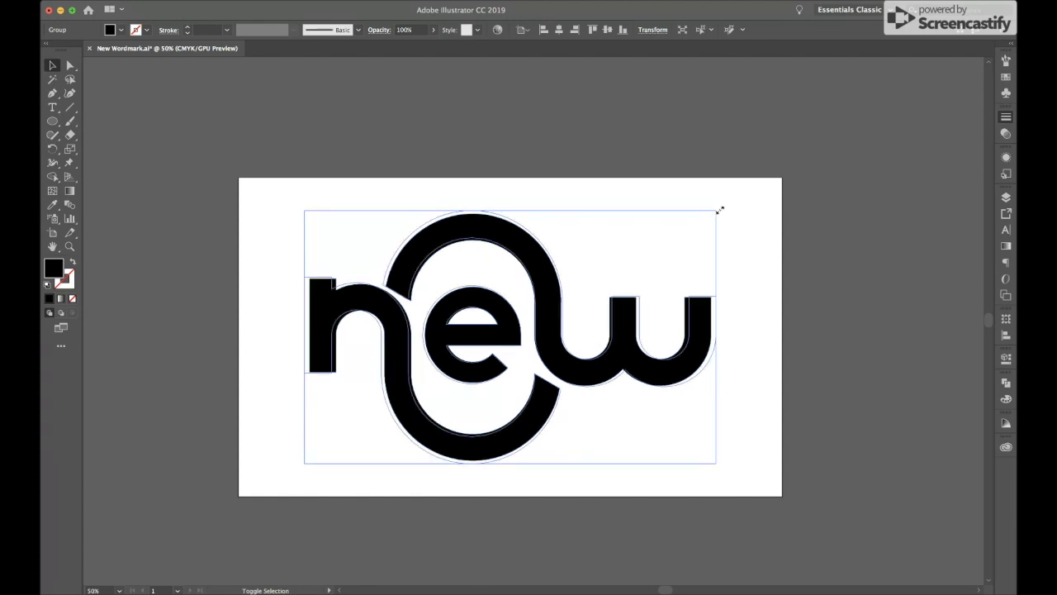
click(756, 250)
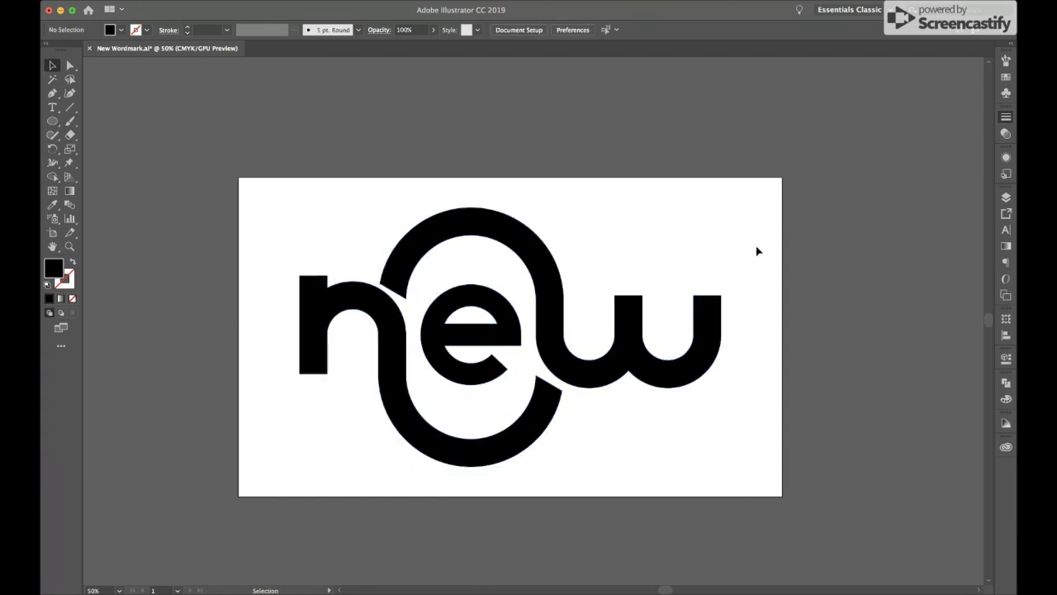